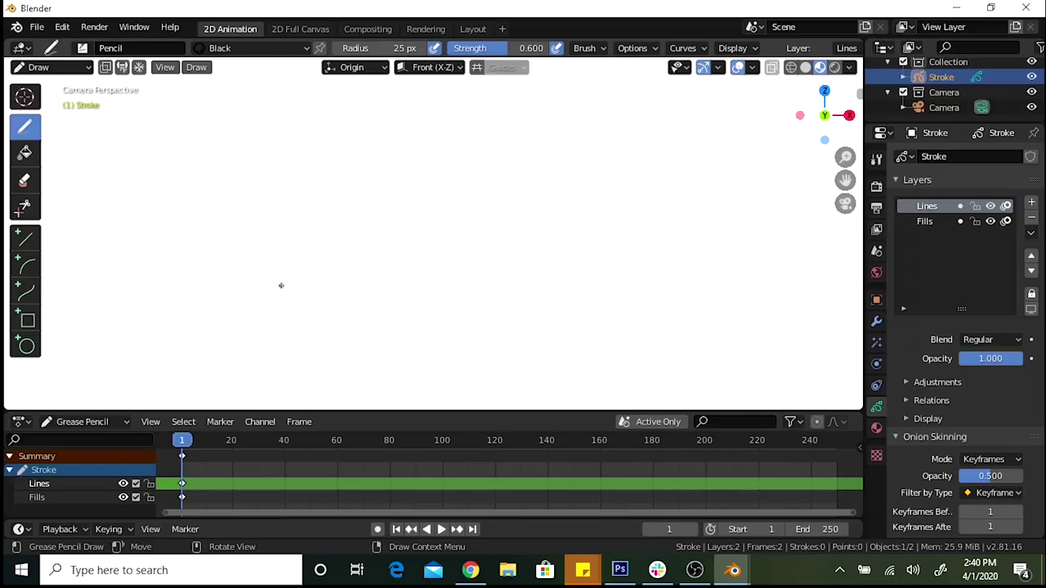
- Open the Add menu in the Layout workspace's 3D viewport
{"action": "left_click", "coordinate": [473, 29]}
- Add a plane, rotate it 90° about X and stretch it wider along X
{"action": "left_click", "coordinate": [176, 67]}
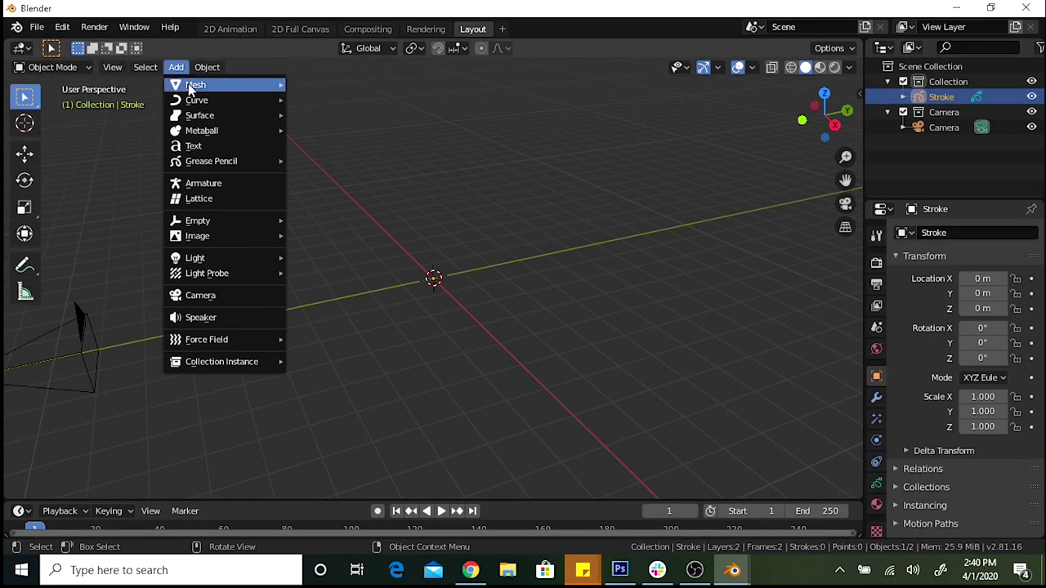
{"action": "left_click", "coordinate": [319, 84]}
{"action": "type", "text": "rx90"}
{"action": "key", "text": "Return"}
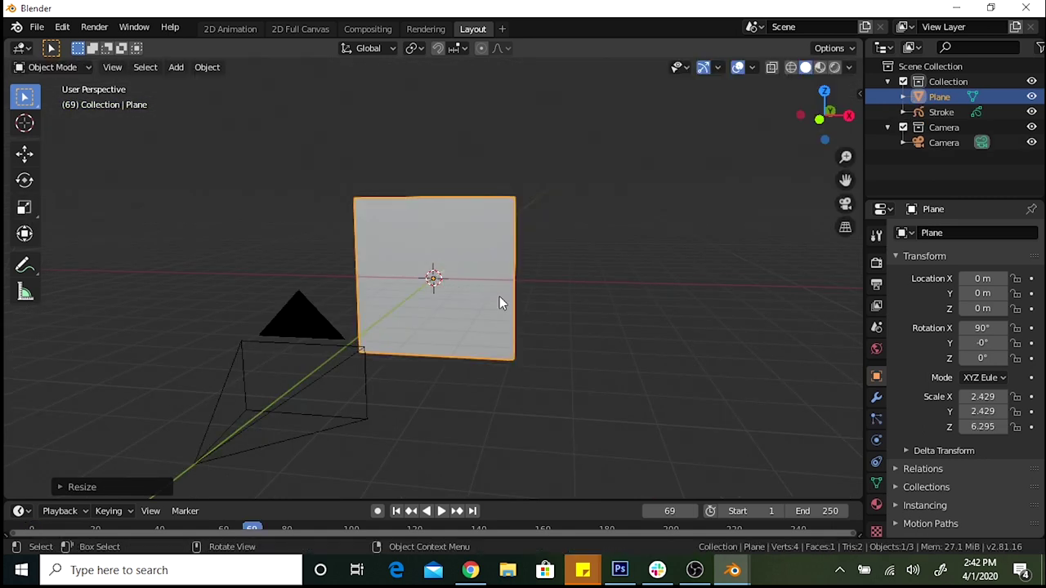
{"action": "middle_click_drag", "start_coordinate": [499, 302], "coordinate": [98, 210]}
{"action": "left_click", "coordinate": [25, 207]}
{"action": "left_click_drag", "start_coordinate": [494, 278], "coordinate": [537, 278]}
- Put the plane into Edit Mode and orbit around the video plane
{"action": "left_click", "coordinate": [51, 67]}
{"action": "left_click", "coordinate": [52, 101]}
{"action": "middle_click_drag", "start_coordinate": [187, 82], "coordinate": [638, 383]}
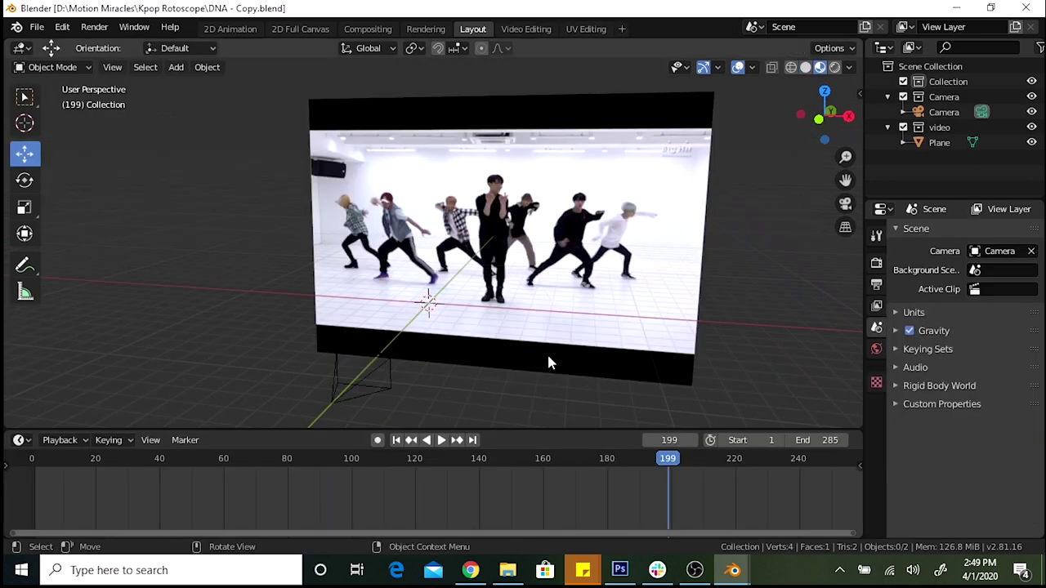
{"action": "middle_click_drag", "start_coordinate": [548, 362], "coordinate": [596, 355]}
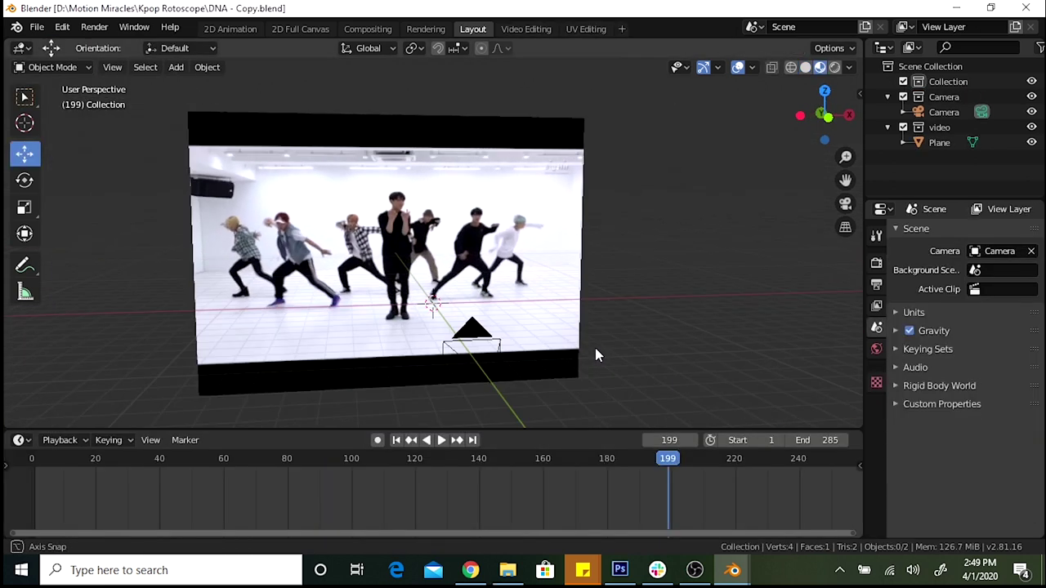
- Preview the dance video sequence in the Video Editing workspace, then return to 2D Animation
{"action": "left_click", "coordinate": [231, 29]}
{"action": "left_click", "coordinate": [473, 28]}
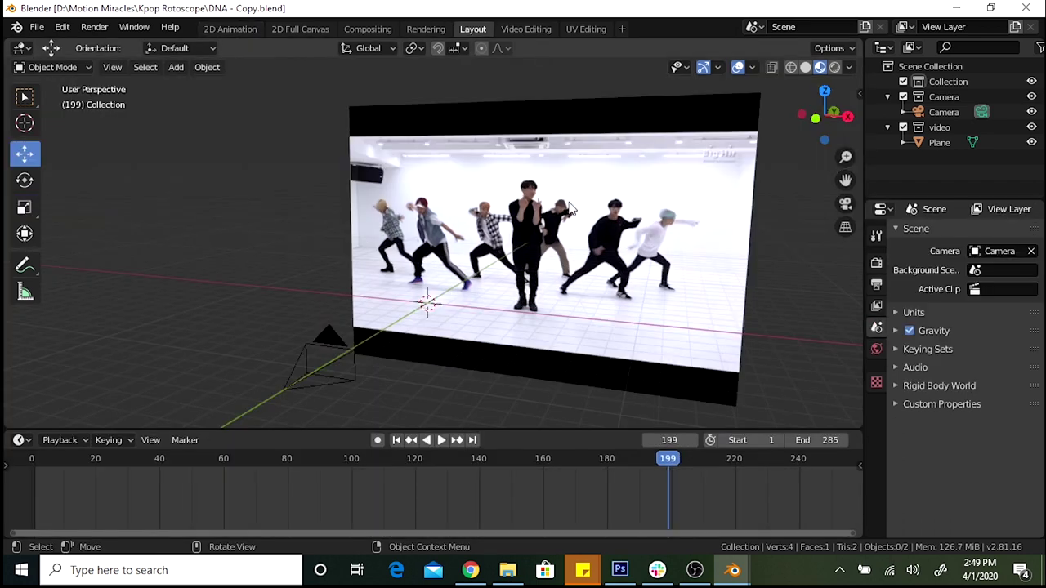
{"action": "left_click", "coordinate": [526, 29]}
{"action": "key", "text": "space"}
{"action": "key", "text": "space"}
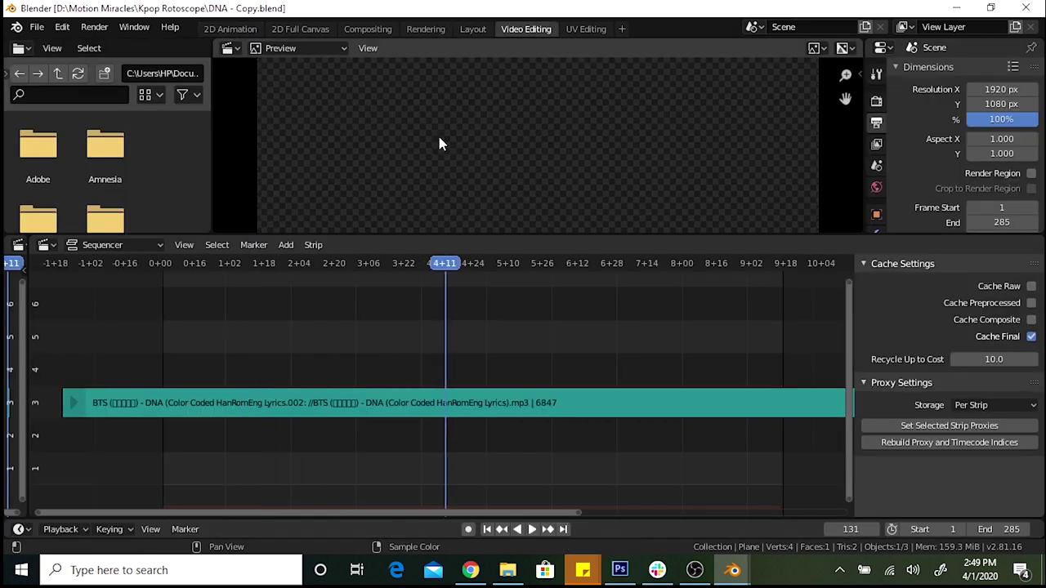
{"action": "left_click", "coordinate": [230, 29]}
{"action": "key", "text": "space"}
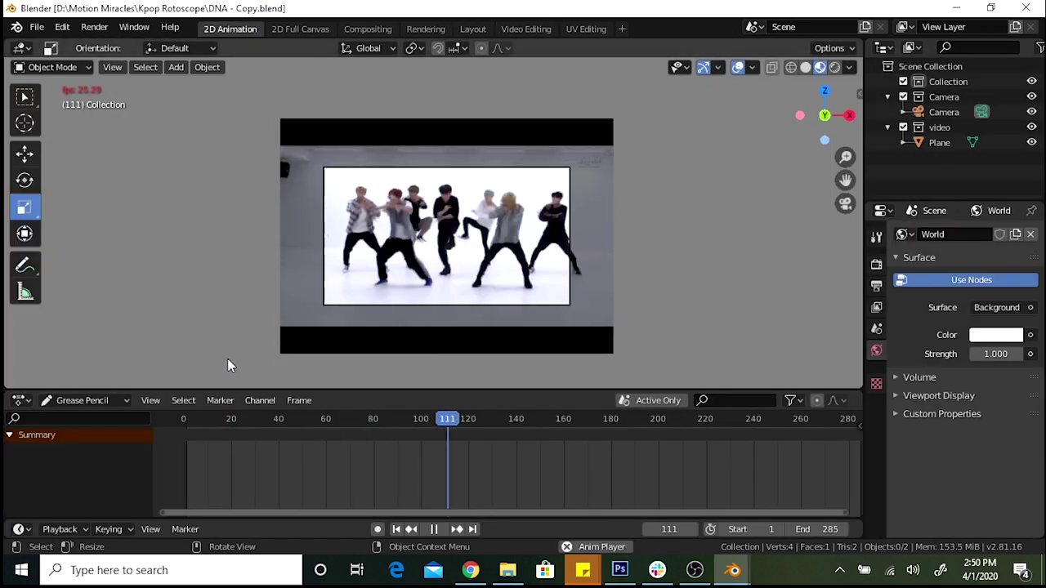
{"action": "scroll", "coordinate": [623, 335], "scroll_direction": "up", "scroll_amount": 3}
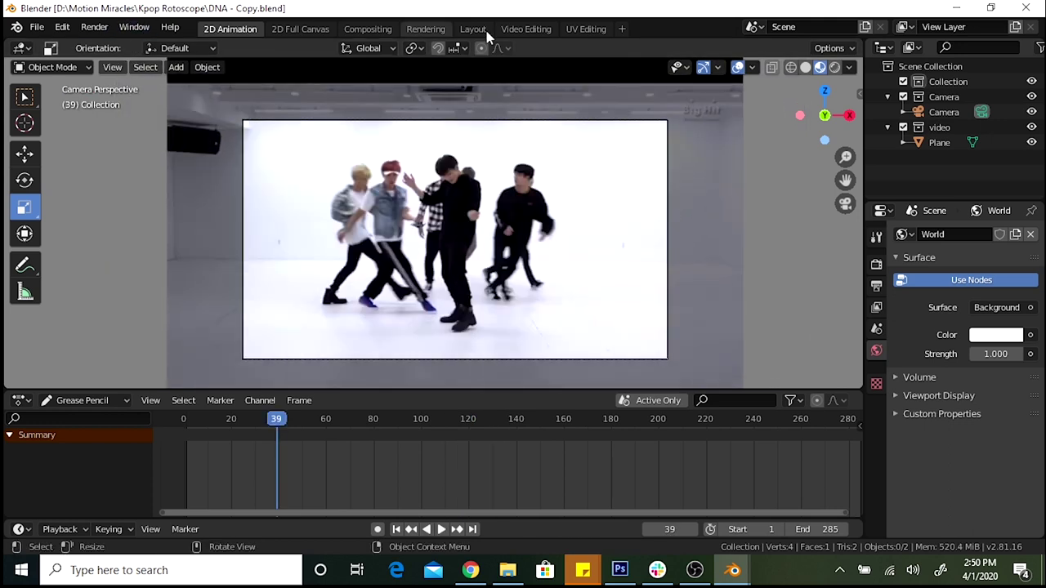
{"action": "left_click", "coordinate": [473, 28]}
- Add a Grease Pencil Stroke object, move it 19.7 m along Y, and delete its sample stroke
{"action": "left_click", "coordinate": [176, 67]}
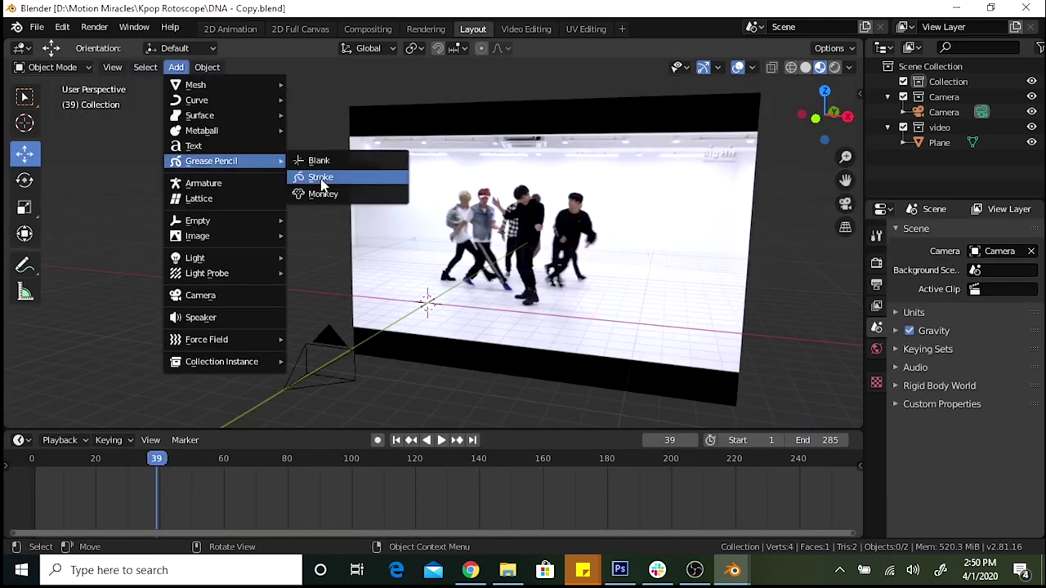
{"action": "left_click", "coordinate": [321, 174]}
{"action": "left_click_drag", "start_coordinate": [666, 292], "coordinate": [857, 211]}
{"action": "key", "text": "KP_0"}
{"action": "left_click", "coordinate": [231, 29]}
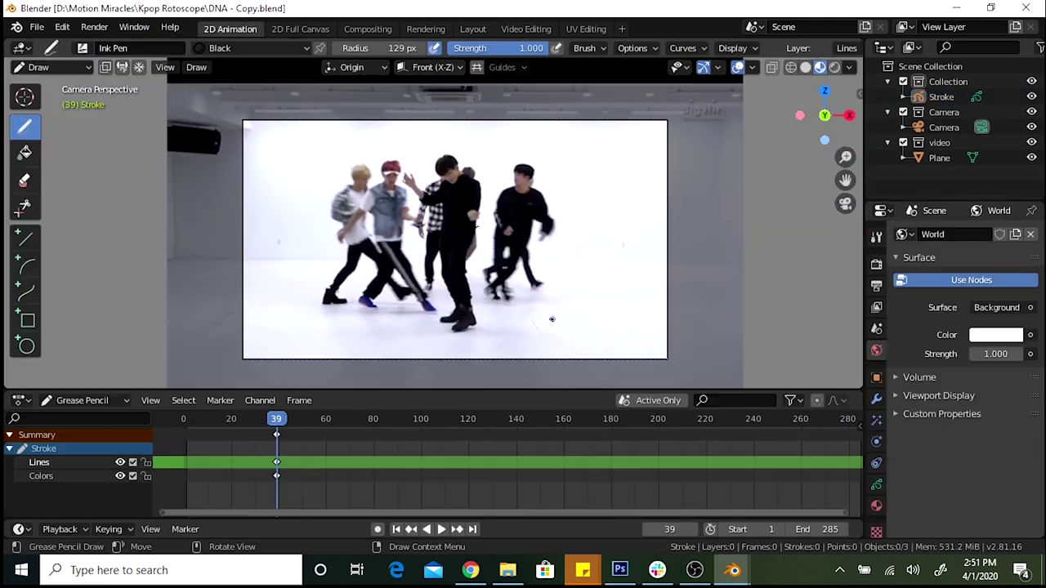
{"action": "key", "text": "Tab"}
{"action": "key", "text": "x"}
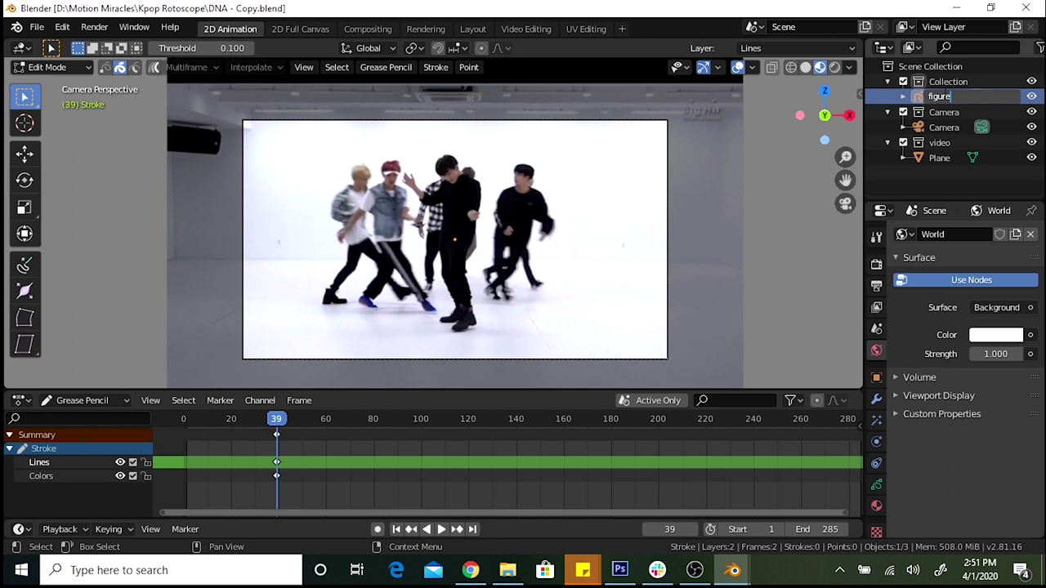
- Add a Fill-only white material named fill to the object
{"action": "left_click", "coordinate": [876, 506]}
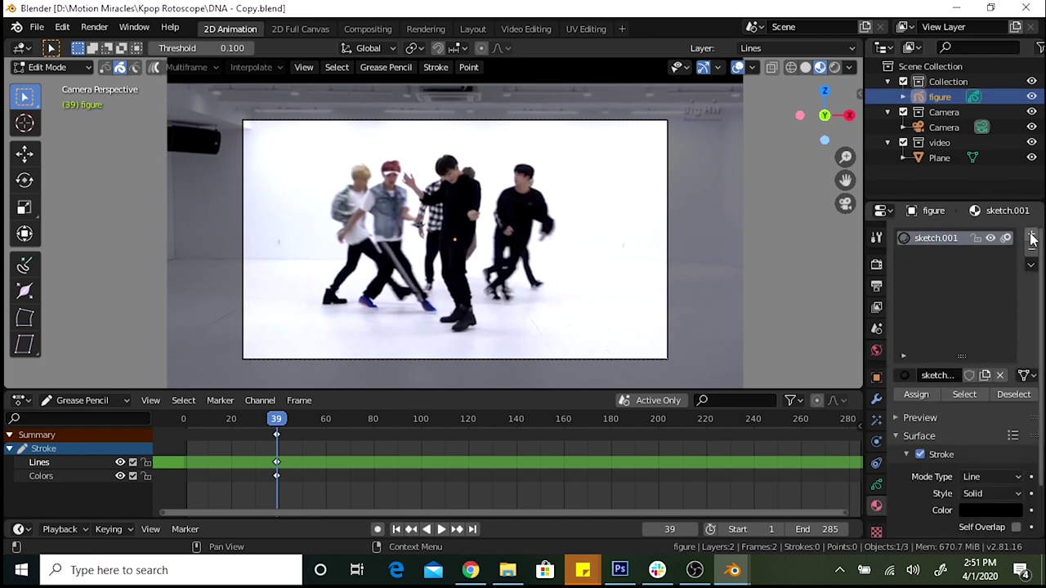
{"action": "left_click", "coordinate": [1032, 238]}
{"action": "left_click", "coordinate": [990, 510]}
{"action": "left_click_drag", "start_coordinate": [1009, 367], "coordinate": [1009, 246]}
{"action": "left_click", "coordinate": [920, 455]}
{"action": "left_click", "coordinate": [920, 473]}
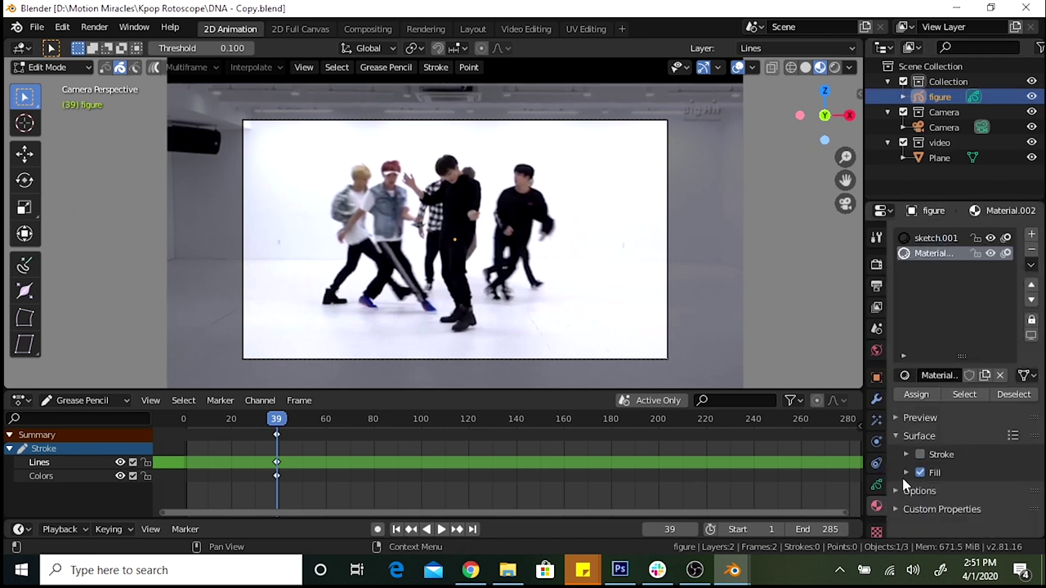
{"action": "left_click", "coordinate": [906, 473]}
{"action": "key", "text": "Return"}
- In Draw mode, make the white fill semi-transparent over the video and select sketch.001
{"action": "left_click", "coordinate": [47, 67]}
{"action": "left_click", "coordinate": [47, 134]}
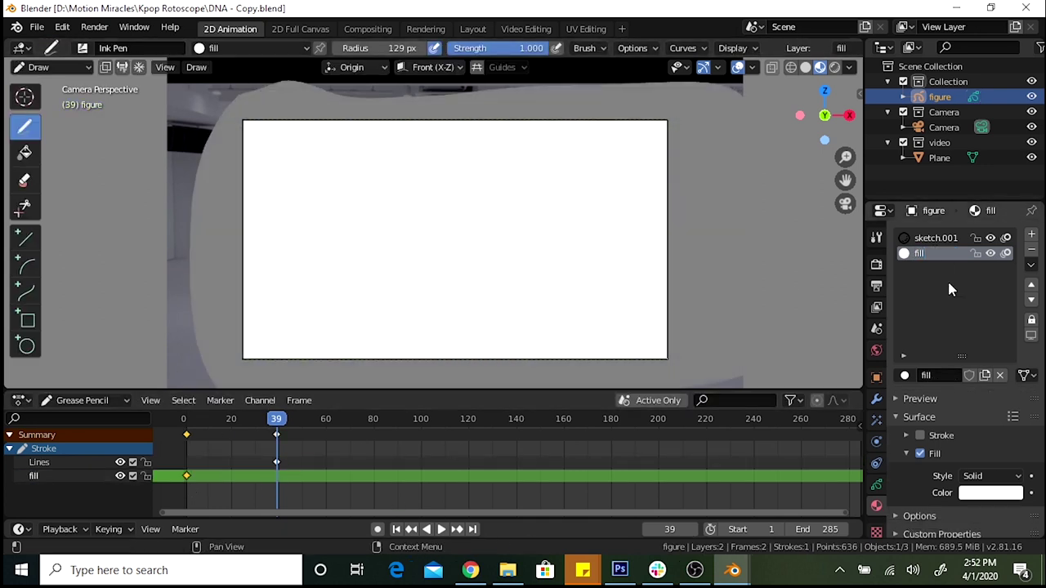
{"action": "left_click", "coordinate": [990, 492]}
{"action": "left_click_drag", "start_coordinate": [1013, 468], "coordinate": [952, 468]}
{"action": "left_click", "coordinate": [936, 238]}
{"action": "scroll", "coordinate": [458, 237], "scroll_direction": "up", "scroll_amount": 2}
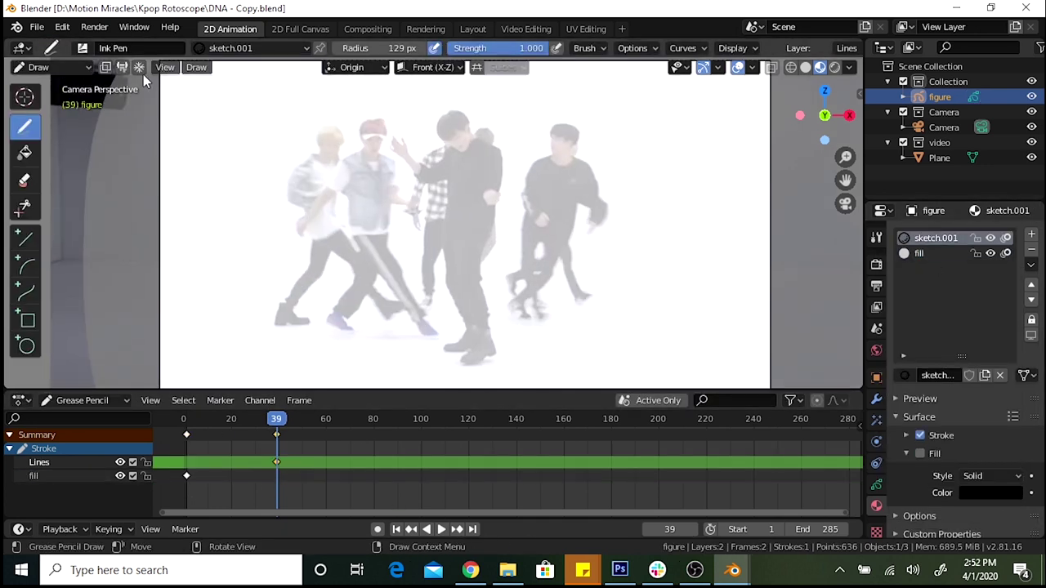
{"action": "left_click", "coordinate": [106, 47]}
- With the Pencil brush, trace the dancer's arm, then the pose on frame 70
{"action": "left_click", "coordinate": [472, 96]}
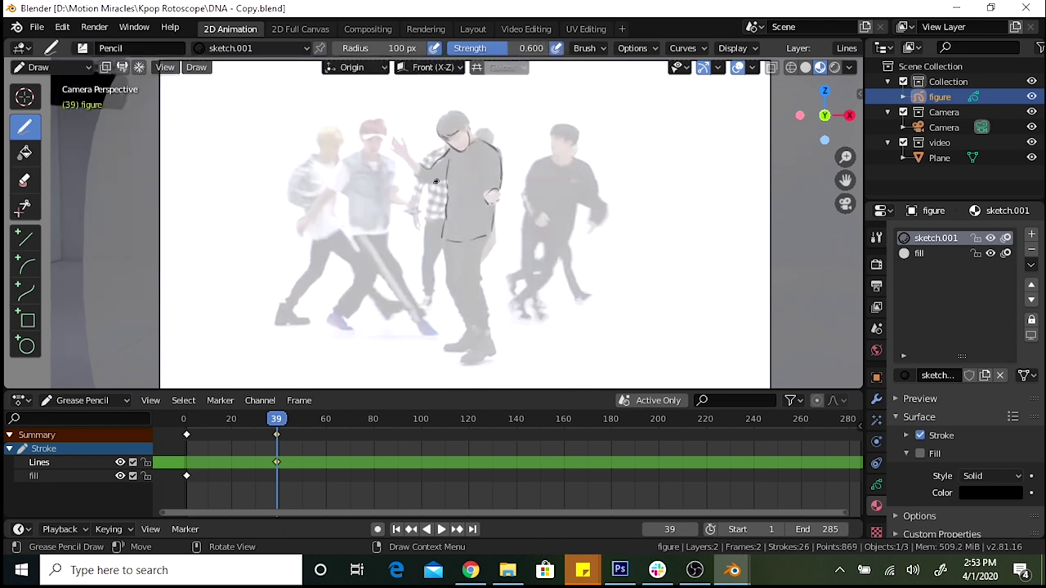
{"action": "left_click_drag", "start_coordinate": [406, 143], "coordinate": [417, 161]}
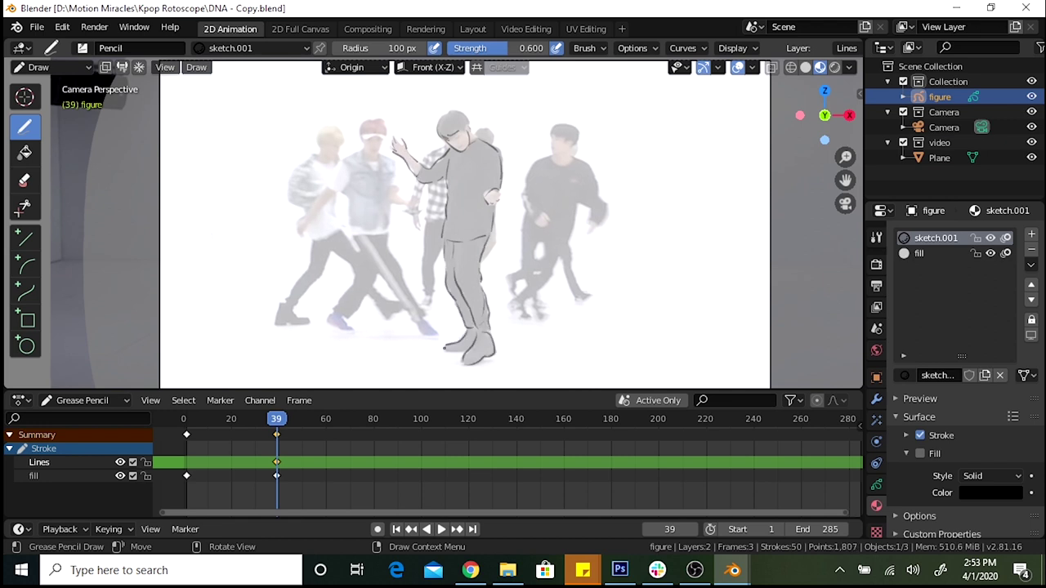
{"action": "key", "text": "space"}
{"action": "key", "text": "space"}
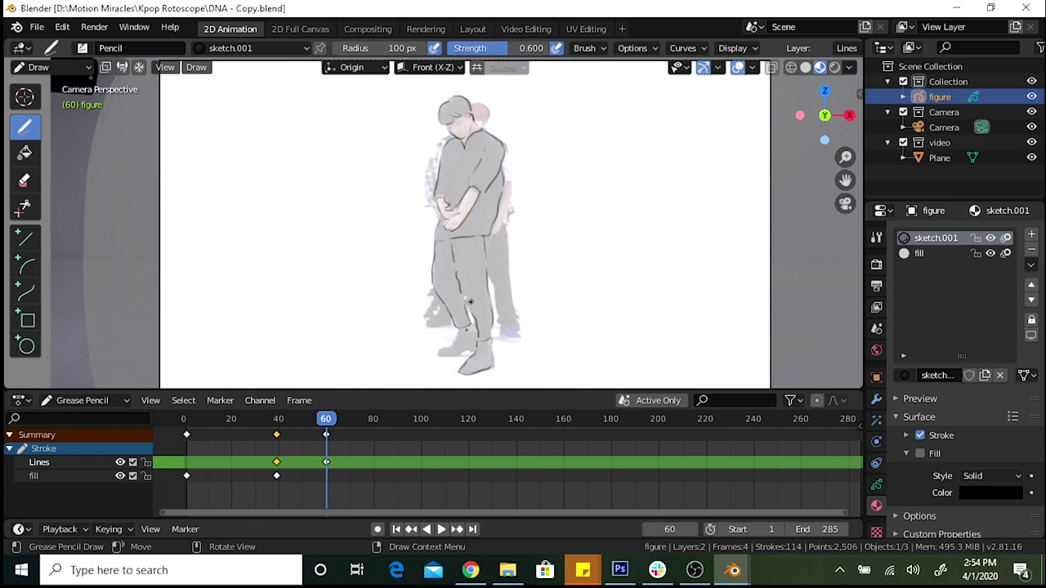
{"action": "left_click", "coordinate": [350, 419]}
{"action": "left_click", "coordinate": [454, 105]}
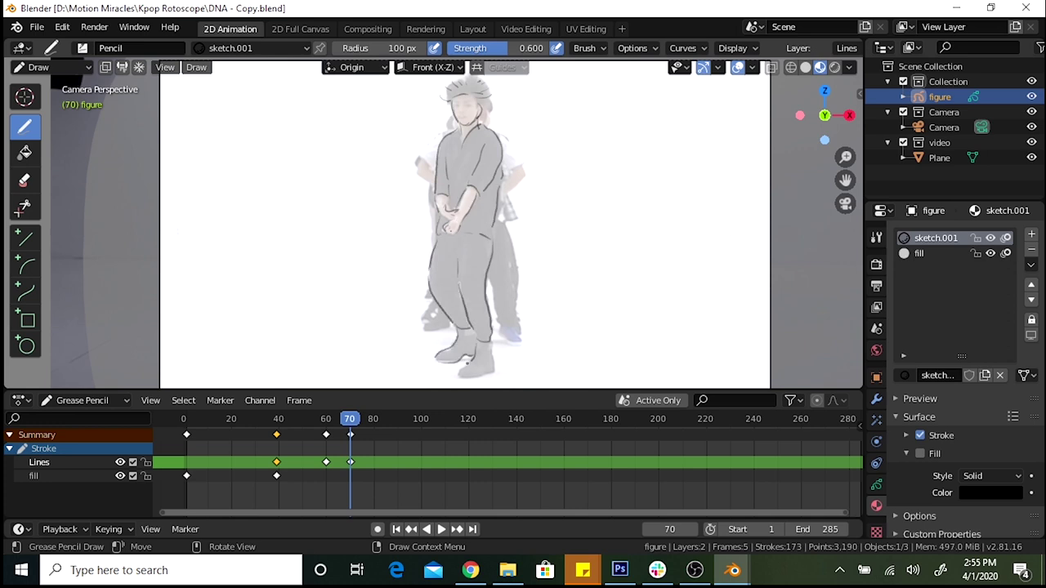
- Trace the dancer's right hand and leg on frame 141, then return to frame 20
{"action": "mouse_move", "coordinate": [350, 418]}
{"action": "left_mouse_down"}
{"action": "mouse_move", "coordinate": [299, 419]}
{"action": "mouse_move", "coordinate": [518, 418]}
{"action": "left_mouse_up"}
{"action": "left_click_drag", "start_coordinate": [430, 155], "coordinate": [454, 149]}
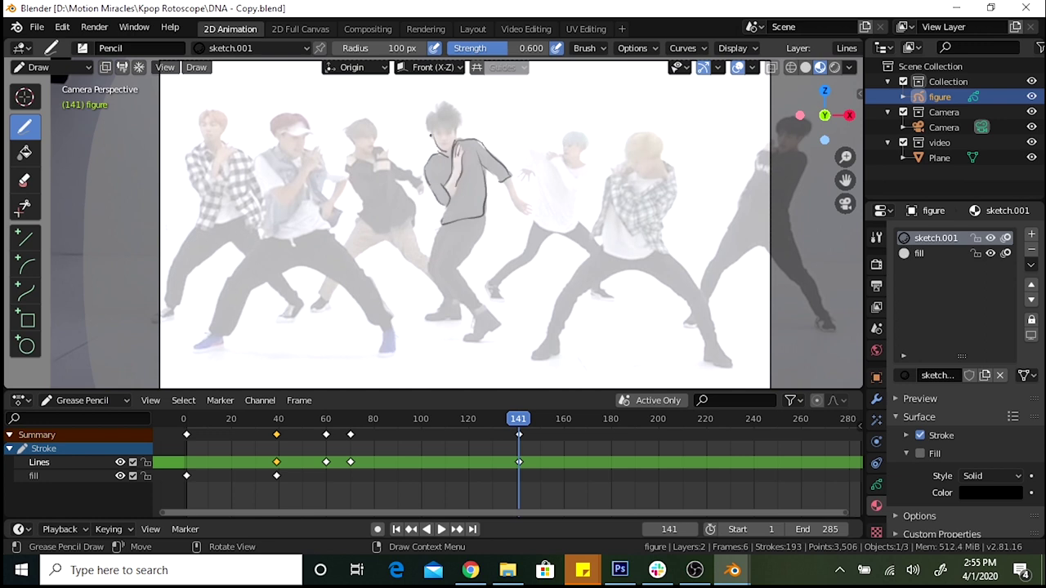
{"action": "left_click_drag", "start_coordinate": [522, 196], "coordinate": [533, 211]}
{"action": "left_click_drag", "start_coordinate": [462, 237], "coordinate": [454, 293]}
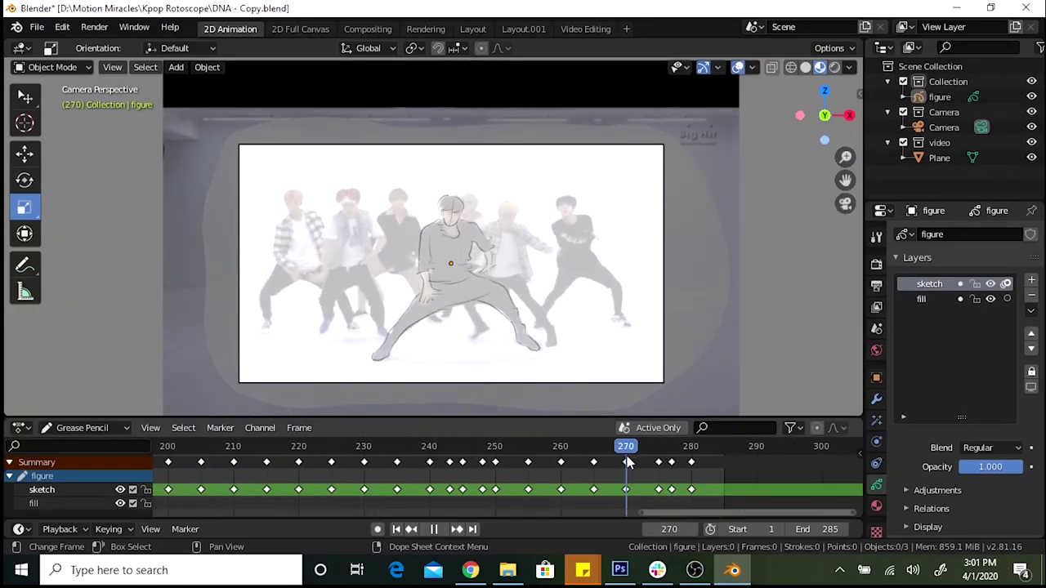
{"action": "key", "text": "Escape"}
{"action": "key", "text": "Home"}
{"action": "scroll", "coordinate": [255, 458], "scroll_direction": "up", "scroll_amount": 5}
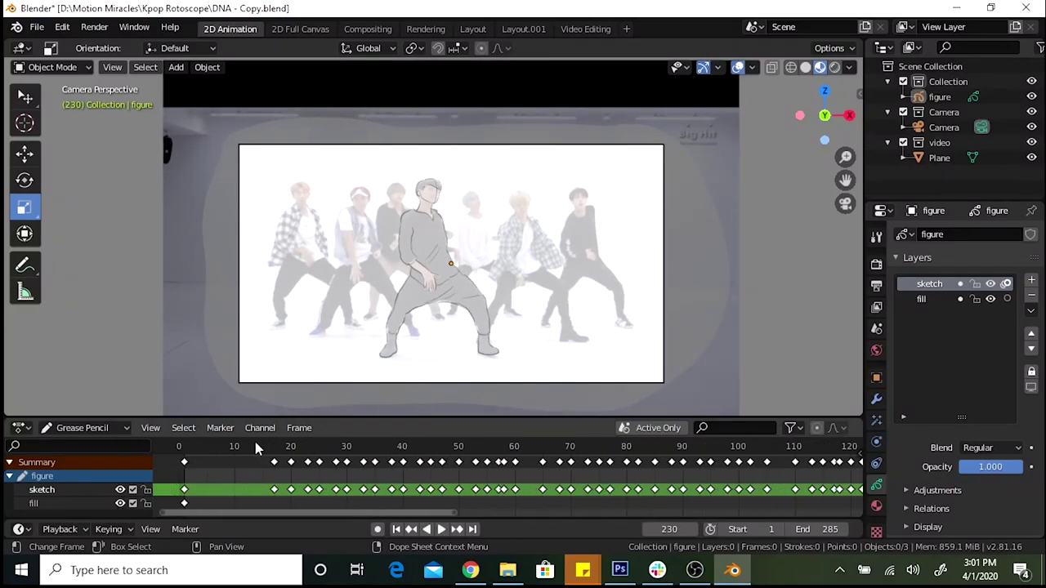
{"action": "left_click_drag", "start_coordinate": [255, 446], "coordinate": [292, 446]}
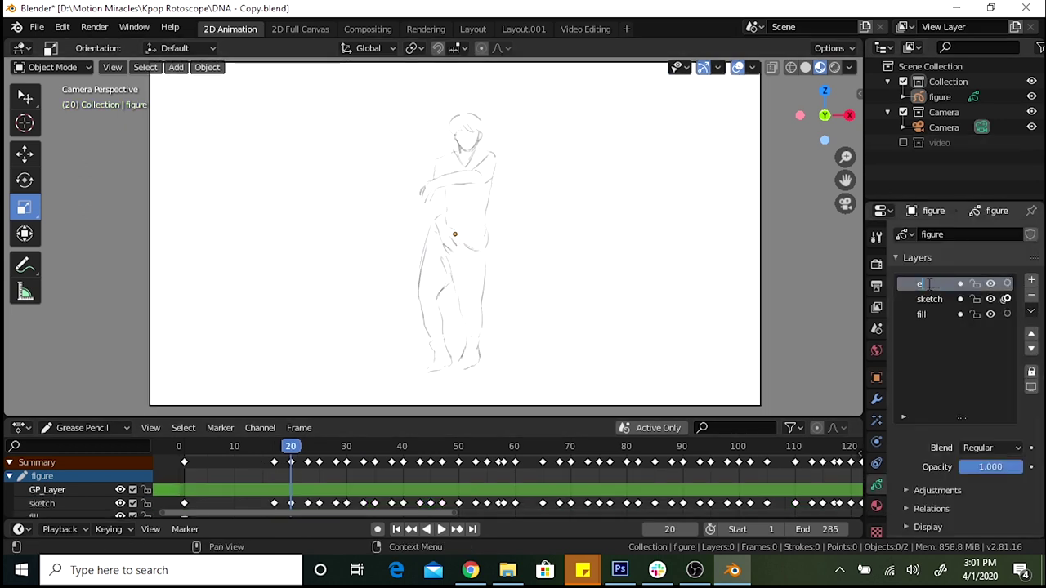
- Name the new layer effects, enter Draw mode and choose the Pencil brush
{"action": "type", "text": "ffects"}
{"action": "key", "text": "Return"}
{"action": "left_click", "coordinate": [51, 67]}
{"action": "left_click", "coordinate": [42, 136]}
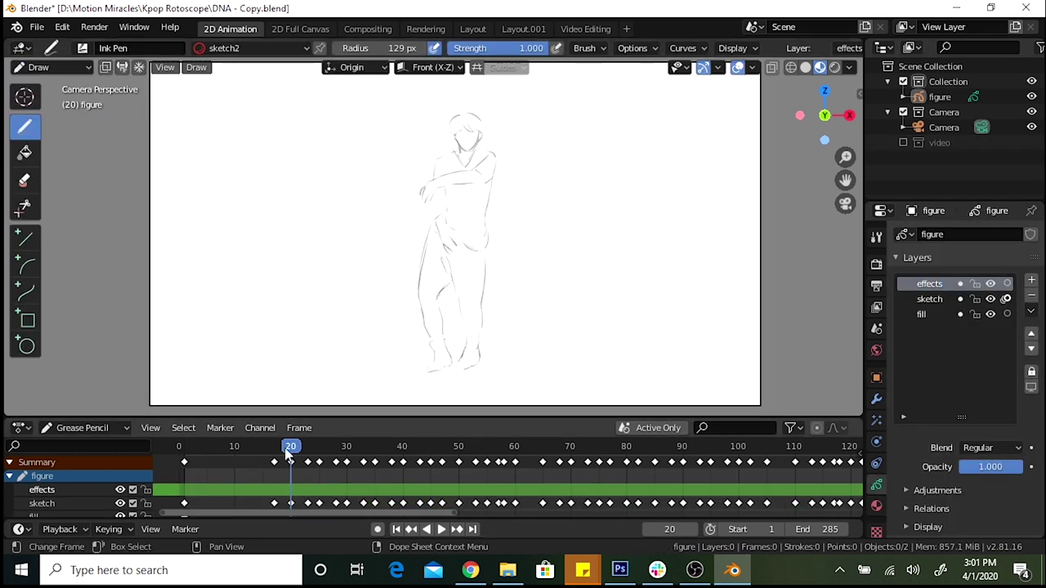
{"action": "right_click", "coordinate": [192, 484]}
{"action": "left_click", "coordinate": [52, 47]}
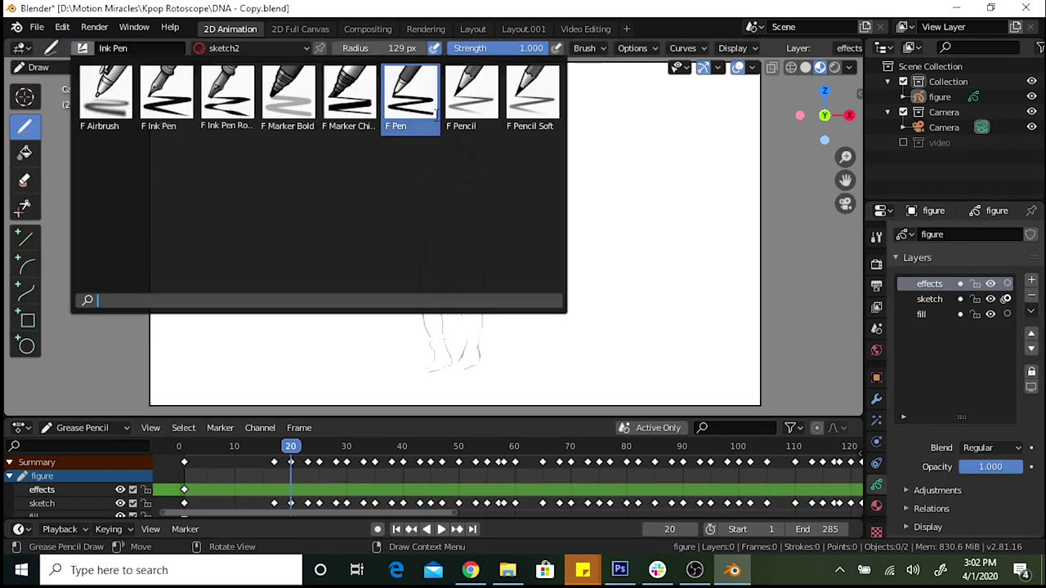
{"action": "left_click", "coordinate": [413, 100]}
- Draw red streaks along the arm and torso on successive keyframes through frame 23
{"action": "left_click_drag", "start_coordinate": [470, 188], "coordinate": [507, 227]}
{"action": "key", "text": "Up"}
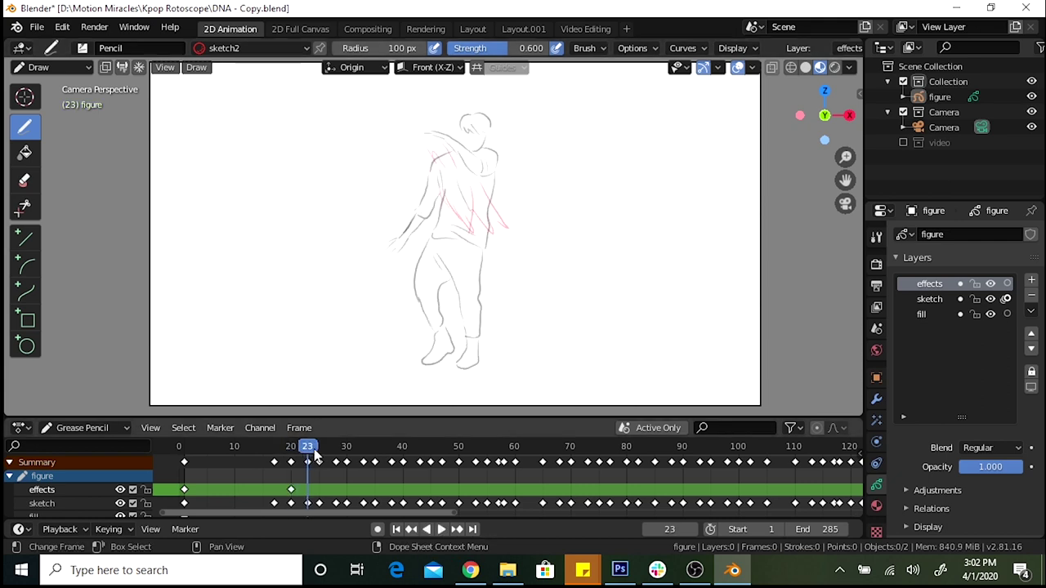
{"action": "mouse_move", "coordinate": [465, 163]}
{"action": "left_mouse_down"}
{"action": "mouse_move", "coordinate": [491, 229]}
{"action": "mouse_move", "coordinate": [434, 249]}
{"action": "left_mouse_up"}
{"action": "key", "text": "Up"}
{"action": "left_click_drag", "start_coordinate": [435, 143], "coordinate": [447, 211]}
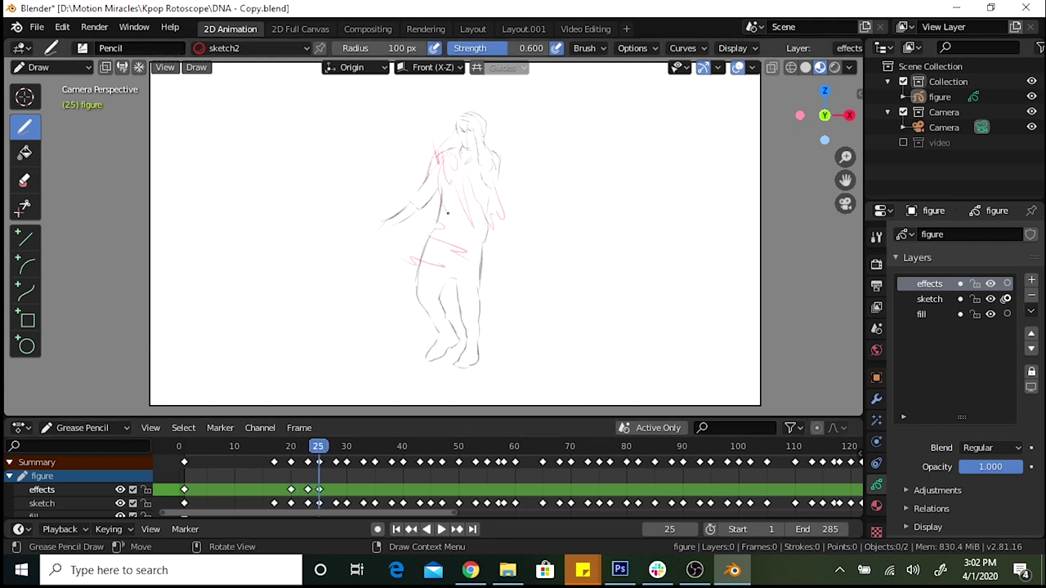
- Turn on onion skinning for the effects layer and step through keyframes checking strokes
{"action": "left_click", "coordinate": [876, 505]}
{"action": "left_click", "coordinate": [876, 485]}
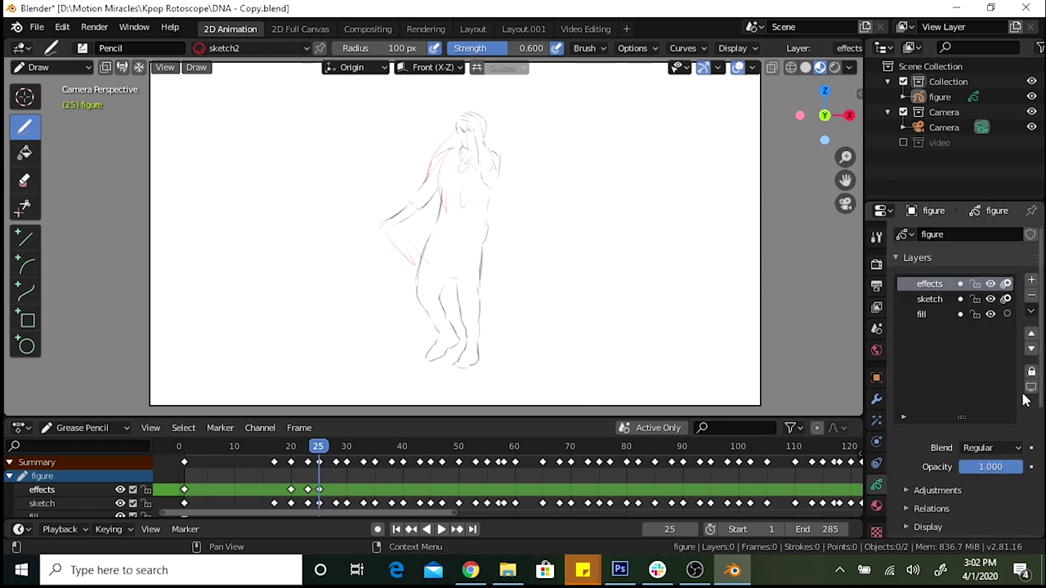
{"action": "left_click", "coordinate": [1007, 282]}
{"action": "mouse_move", "coordinate": [1043, 411]}
{"action": "left_mouse_down"}
{"action": "mouse_move", "coordinate": [1042, 490]}
{"action": "mouse_move", "coordinate": [1043, 421]}
{"action": "left_mouse_up"}
{"action": "key", "text": "Up"}
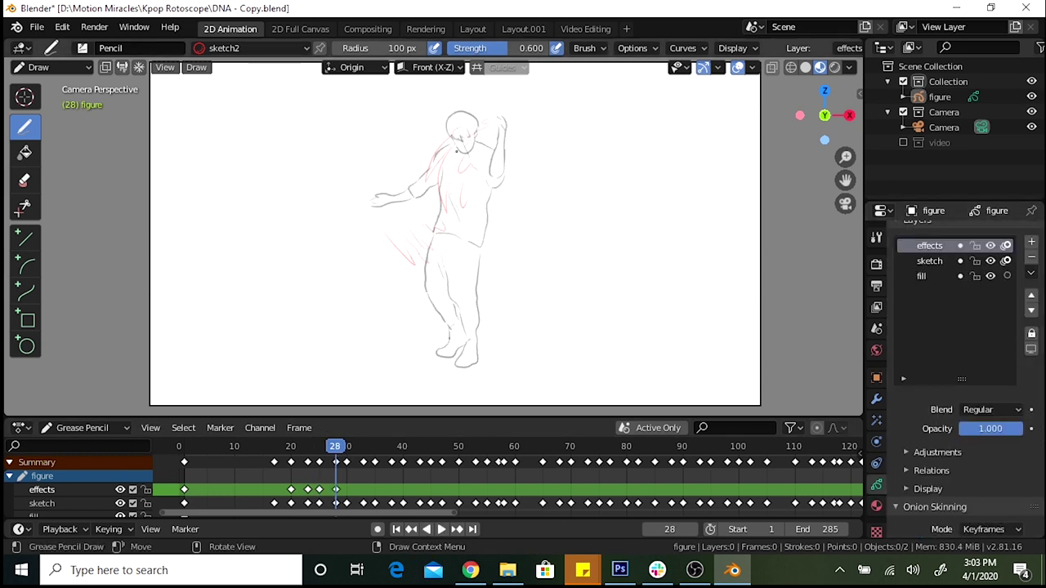
{"action": "key", "text": "Up"}
{"action": "key", "text": "Up"}
{"action": "key", "text": "Up"}
{"action": "key", "text": "Up"}
{"action": "key", "text": "Up"}
{"action": "key", "text": "Up"}
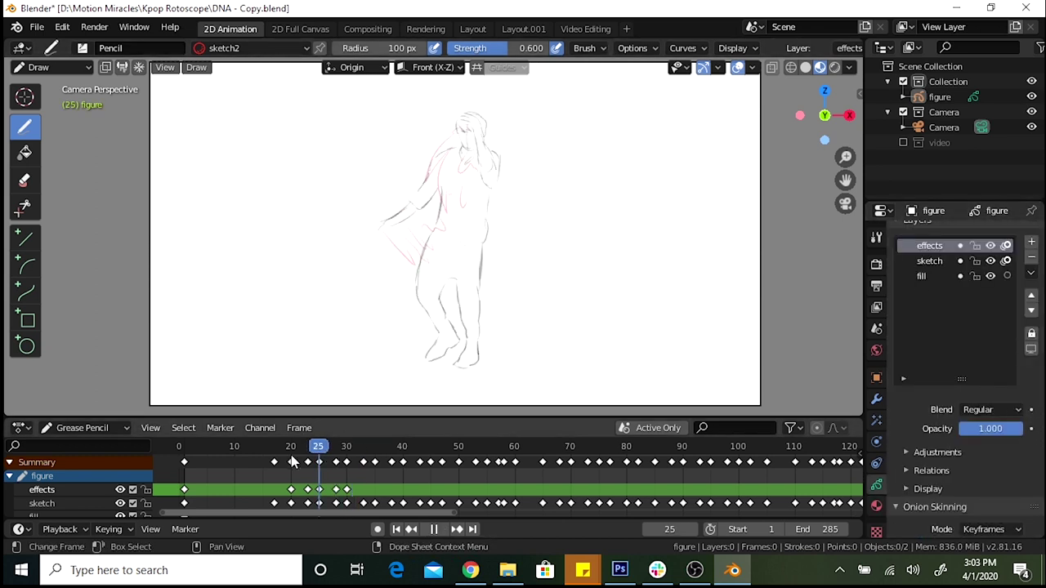
{"action": "key", "text": "Down"}
{"action": "key", "text": "Down"}
{"action": "key", "text": "Down"}
{"action": "key", "text": "Down"}
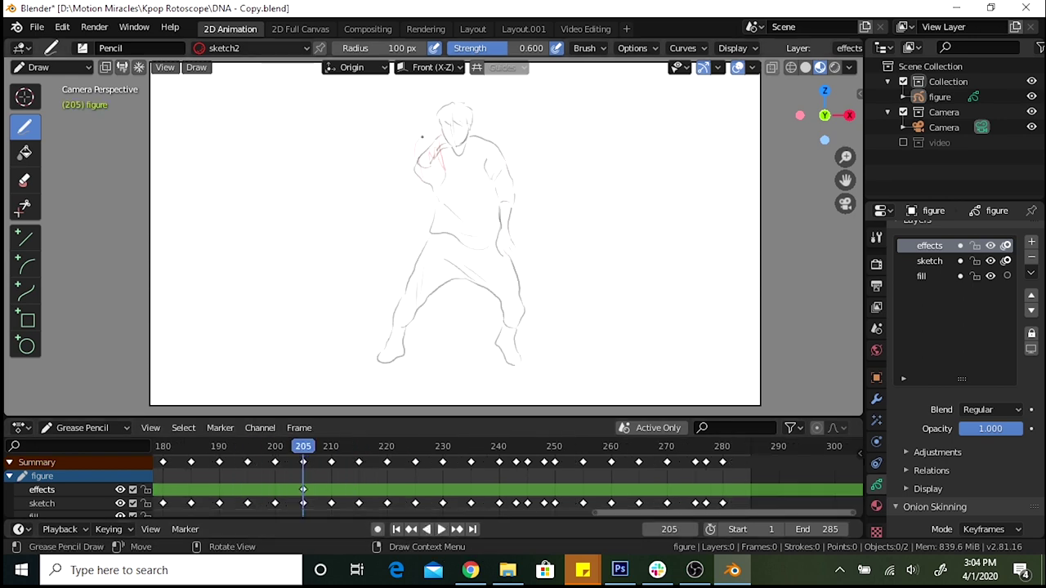
{"action": "key", "text": "Up"}
{"action": "key", "text": "Down"}
{"action": "key", "text": "Down"}
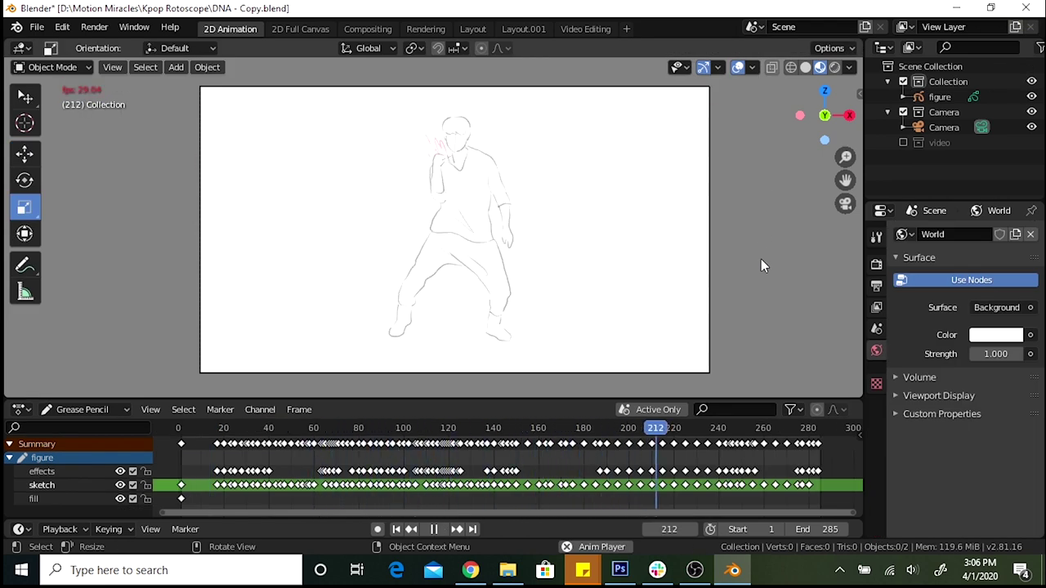
- Jump to frame 139 in the timeline
{"action": "scroll", "coordinate": [474, 449], "scroll_direction": "up", "scroll_amount": 5}
{"action": "left_click", "coordinate": [474, 449]}
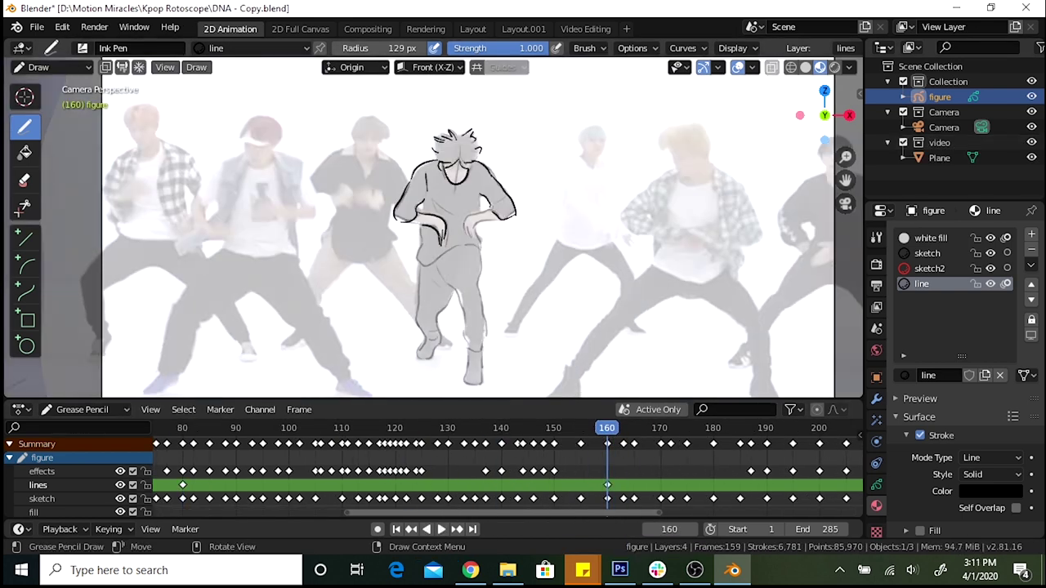
- Touch up the ink line near the dancer's left arm
{"action": "left_click_drag", "start_coordinate": [409, 219], "coordinate": [420, 225]}
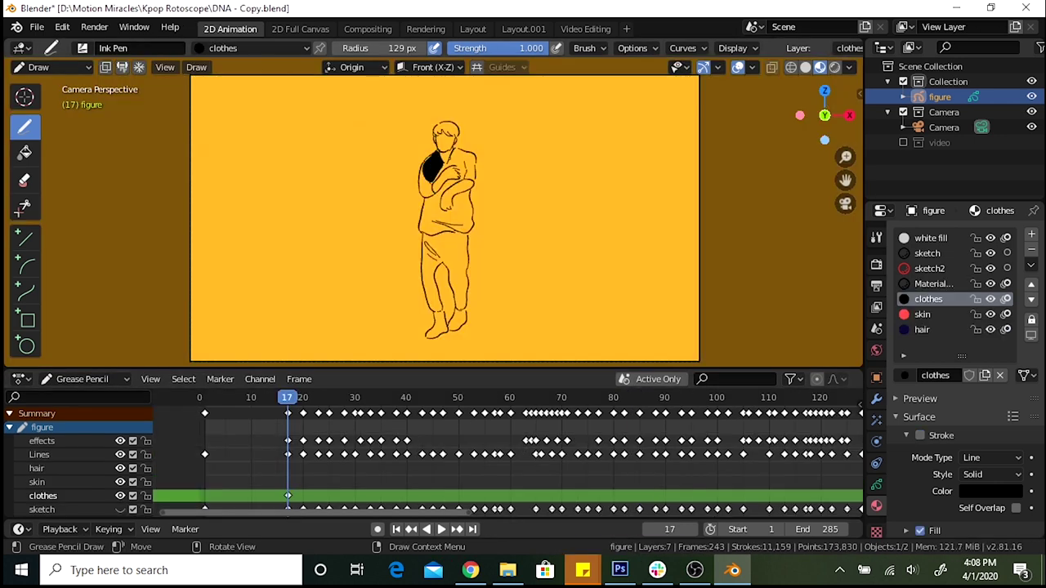
- Extend the black clothes fill to the waist and paint red skin over the arms
{"action": "mouse_move", "coordinate": [421, 196]}
{"action": "left_mouse_down"}
{"action": "mouse_move", "coordinate": [467, 233]}
{"action": "mouse_move", "coordinate": [469, 274]}
{"action": "left_mouse_up"}
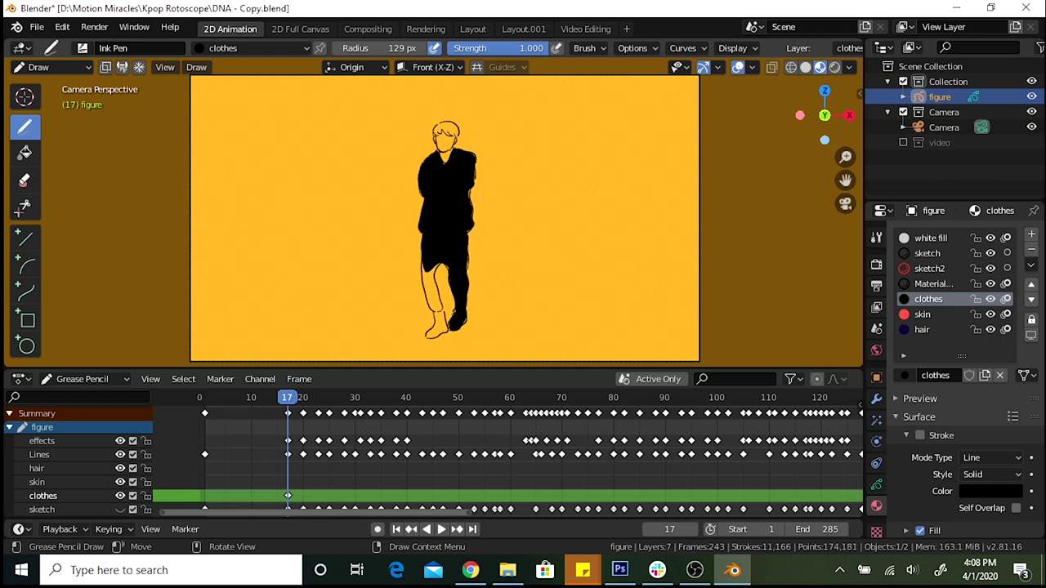
{"action": "left_click", "coordinate": [922, 314]}
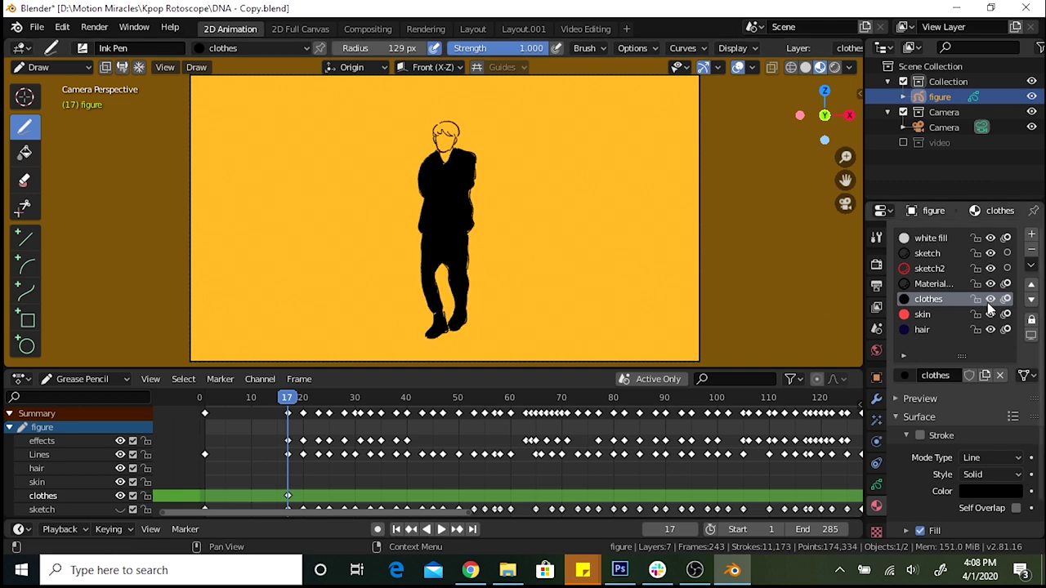
{"action": "left_click", "coordinate": [991, 300]}
{"action": "left_click_drag", "start_coordinate": [431, 182], "coordinate": [445, 189]}
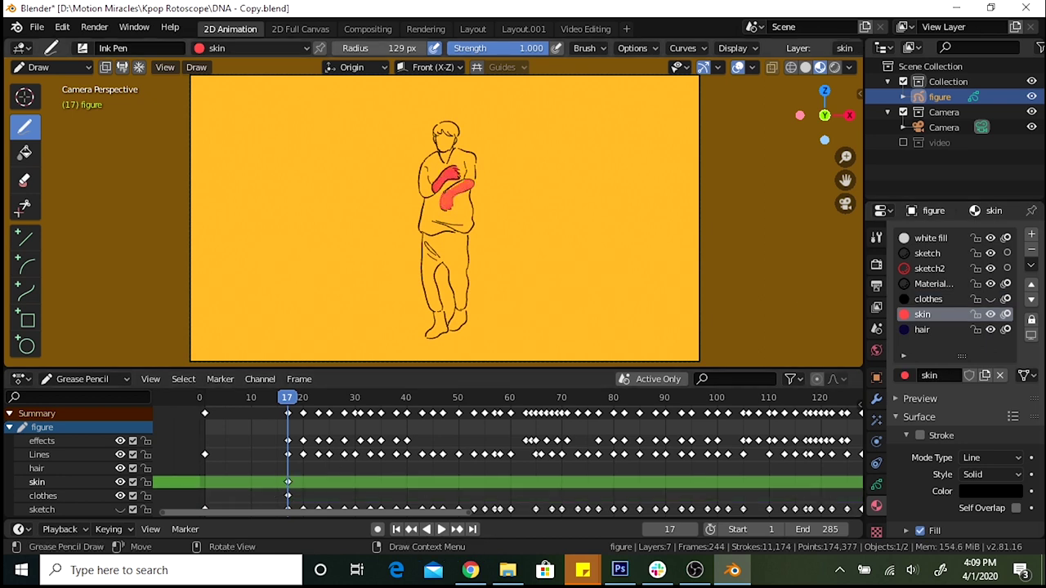
{"action": "left_click", "coordinate": [990, 299]}
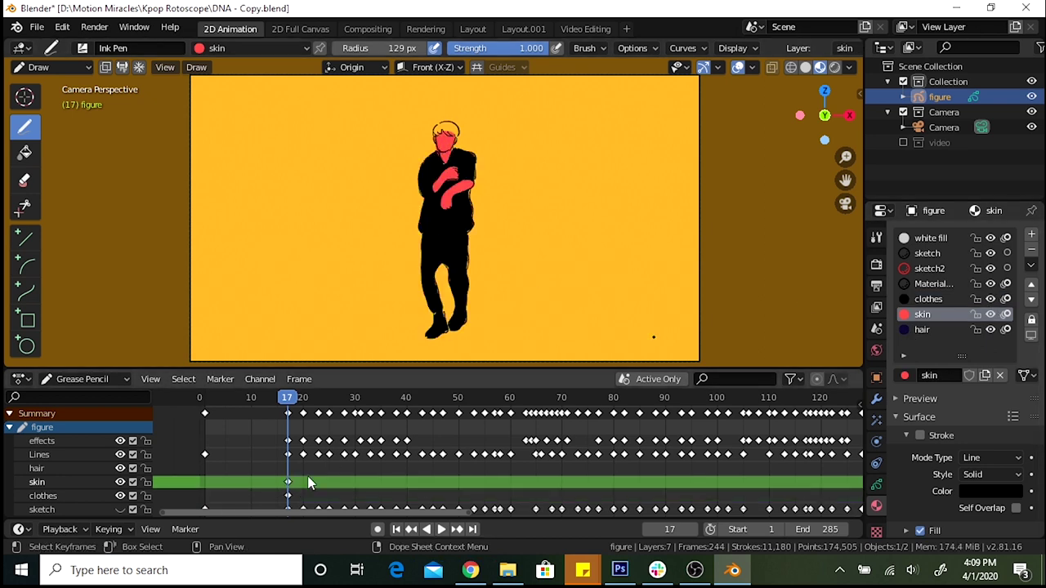
{"action": "left_click", "coordinate": [922, 330]}
- Insert keyframes for the coloured layers, then fill the right leg with black clothing
{"action": "right_click", "coordinate": [205, 469]}
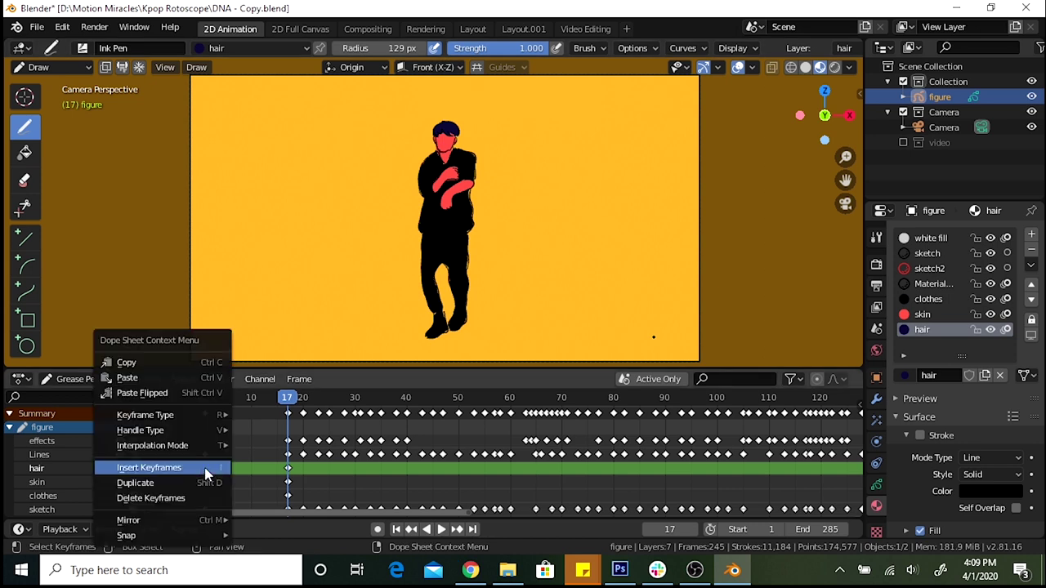
{"action": "left_click", "coordinate": [205, 467]}
{"action": "key", "text": "shift+Left"}
{"action": "left_click", "coordinate": [205, 482]}
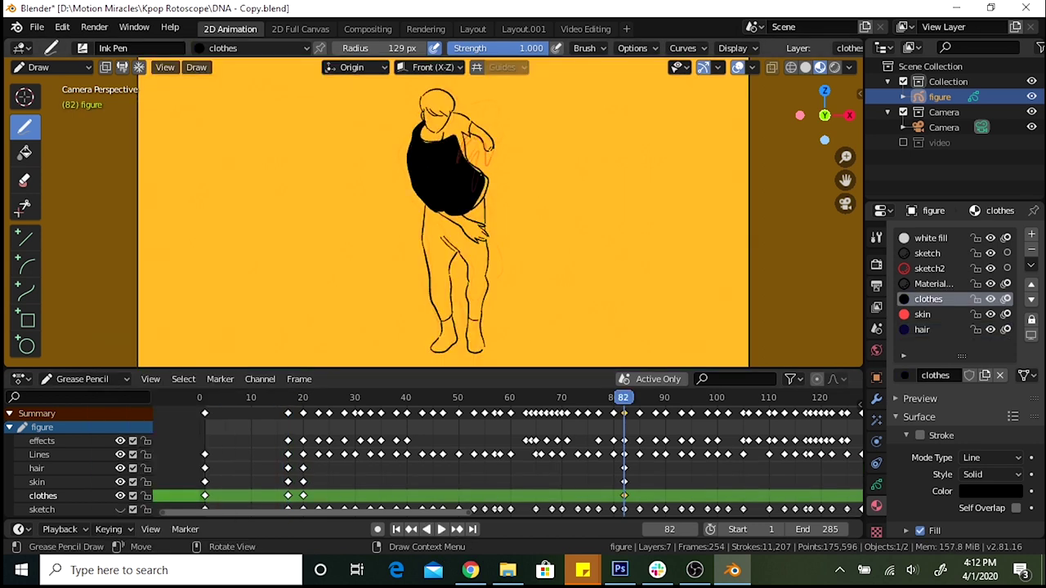
{"action": "left_click_drag", "start_coordinate": [482, 205], "coordinate": [458, 352]}
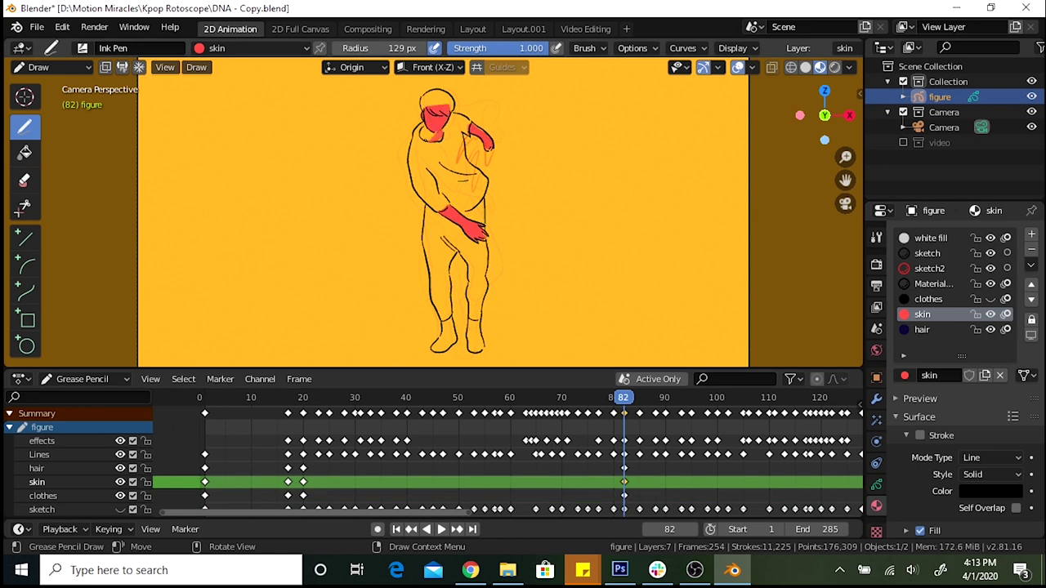
{"action": "key", "text": "ctrl+shift+z"}
{"action": "key", "text": "ctrl+shift+z"}
{"action": "key", "text": "ctrl+shift+z"}
{"action": "key", "text": "ctrl+shift+z"}
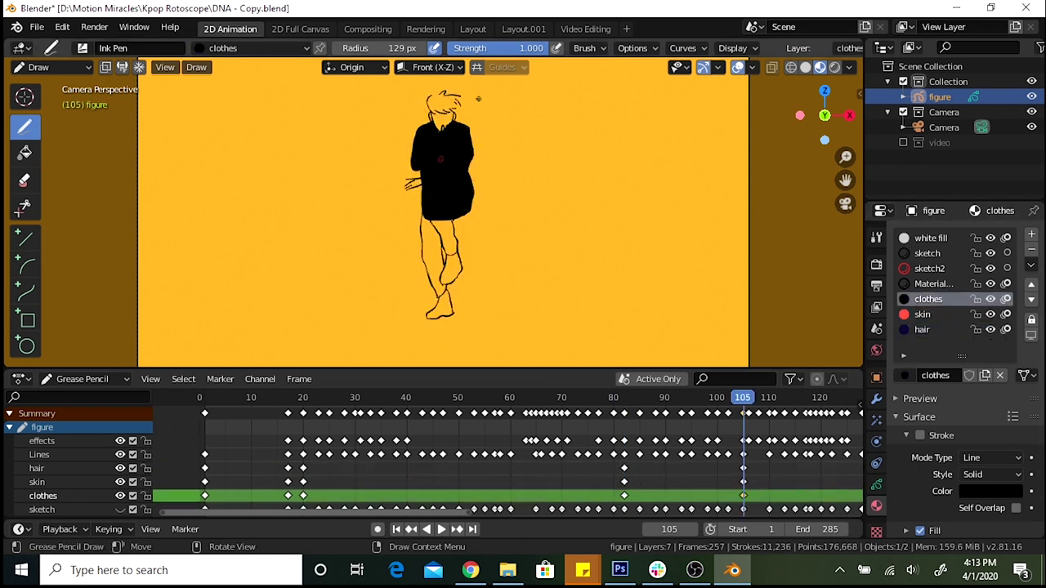
{"action": "key", "text": "ctrl+shift+z"}
{"action": "key", "text": "ctrl+shift+z"}
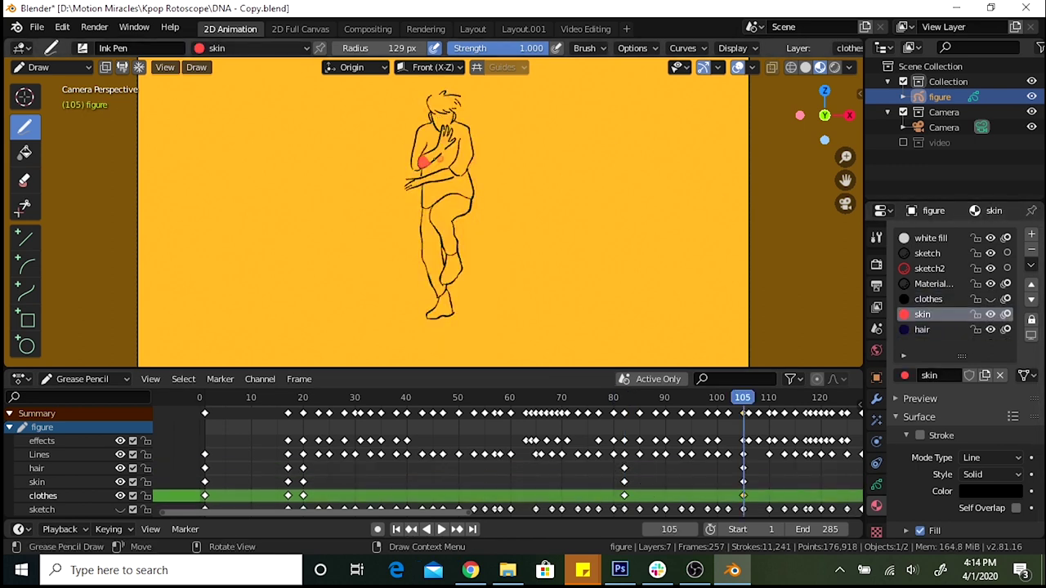
{"action": "key", "text": "ctrl+shift+z"}
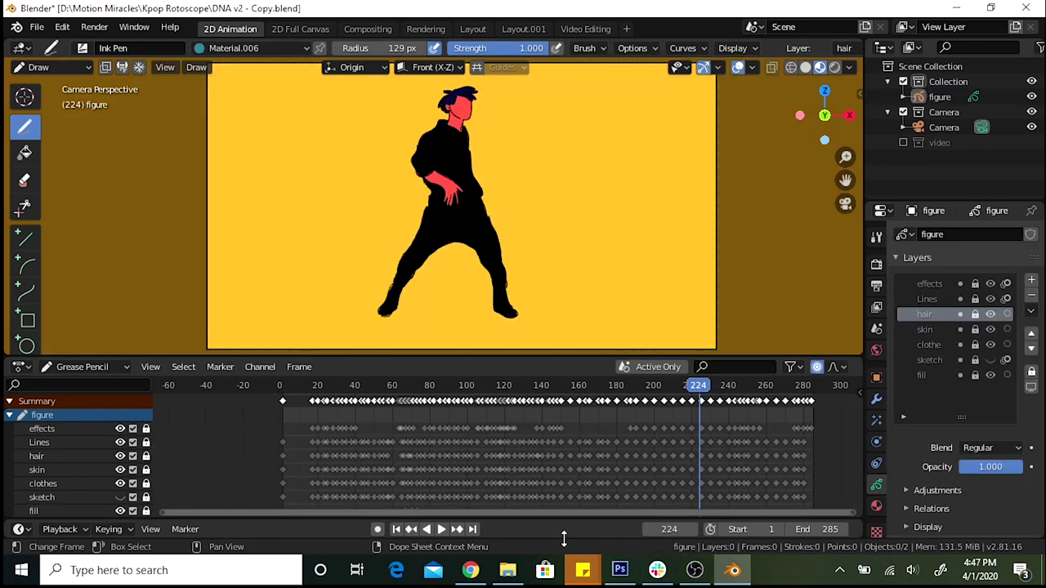
{"action": "left_click", "coordinate": [269, 387]}
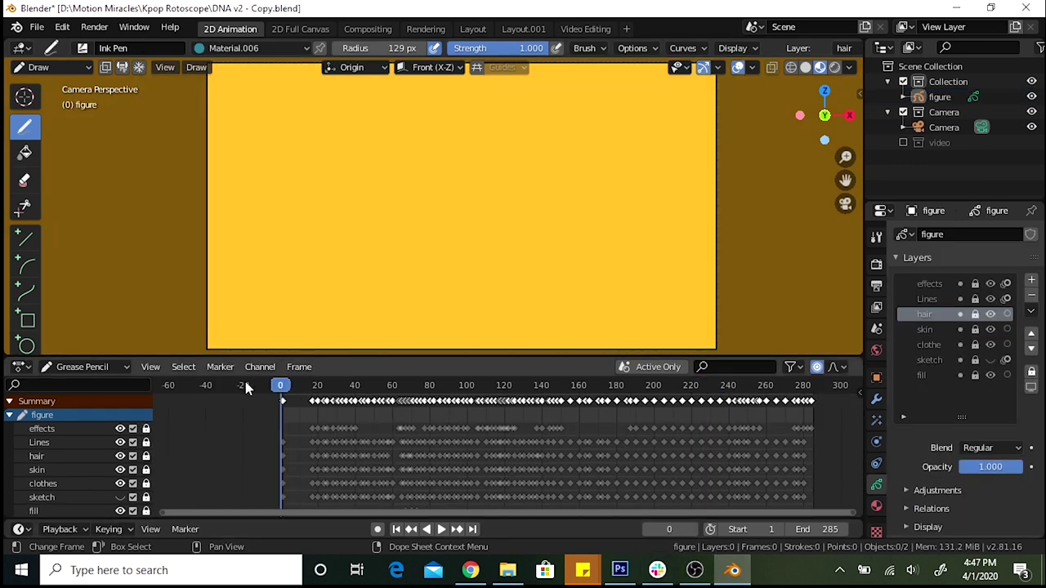
{"action": "left_click", "coordinate": [438, 529]}
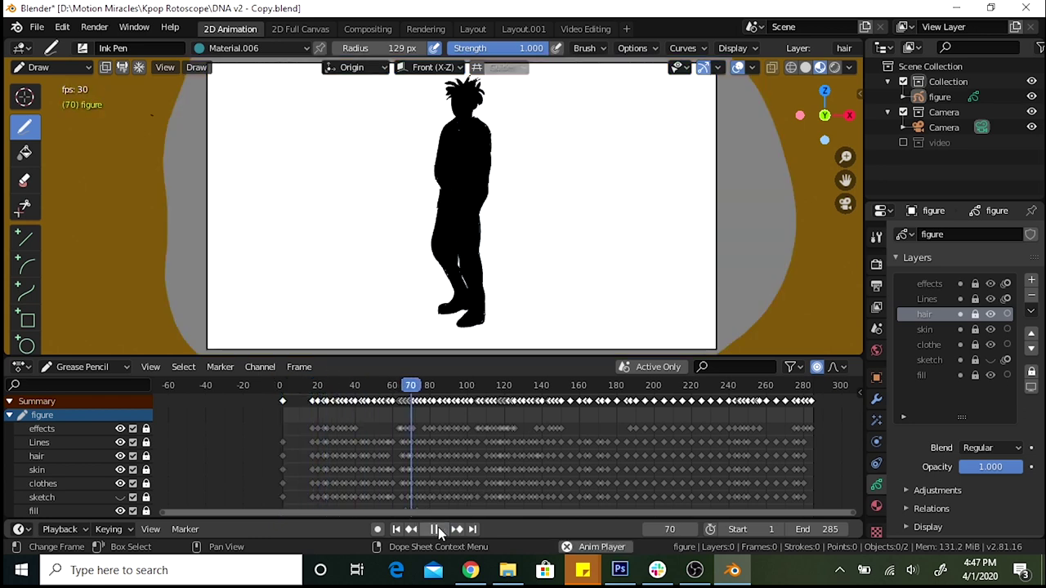
{"action": "left_click", "coordinate": [438, 530]}
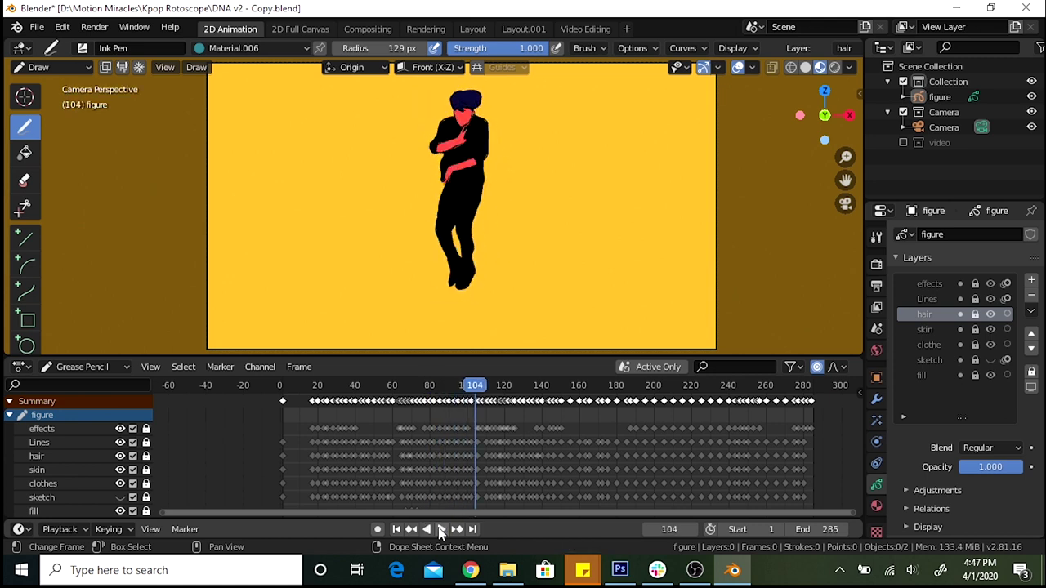
- Add a blank Grease Pencil object named effects with a white effects material, in Draw mode
{"action": "key", "text": "space"}
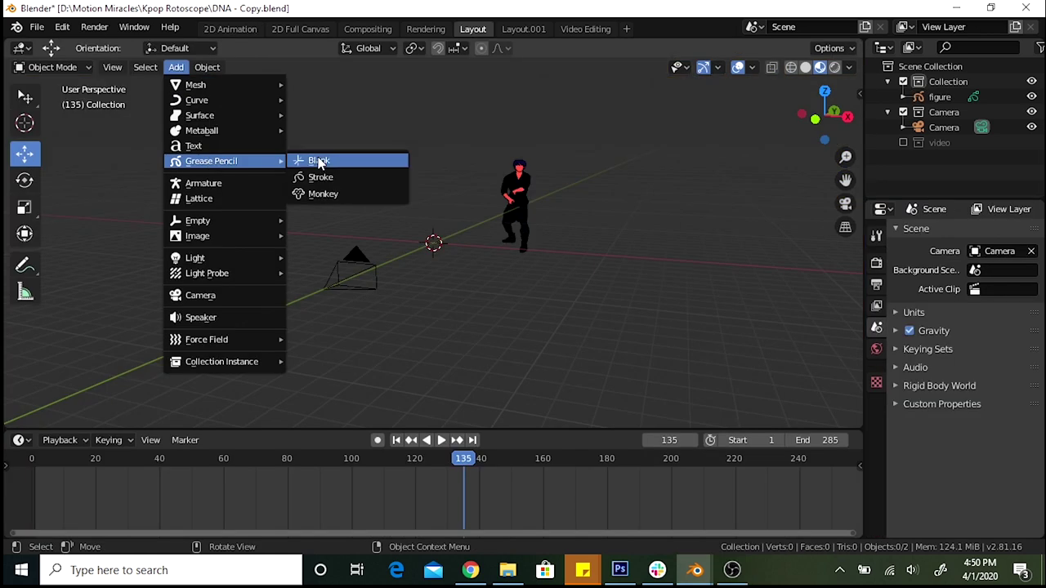
{"action": "left_click", "coordinate": [319, 161]}
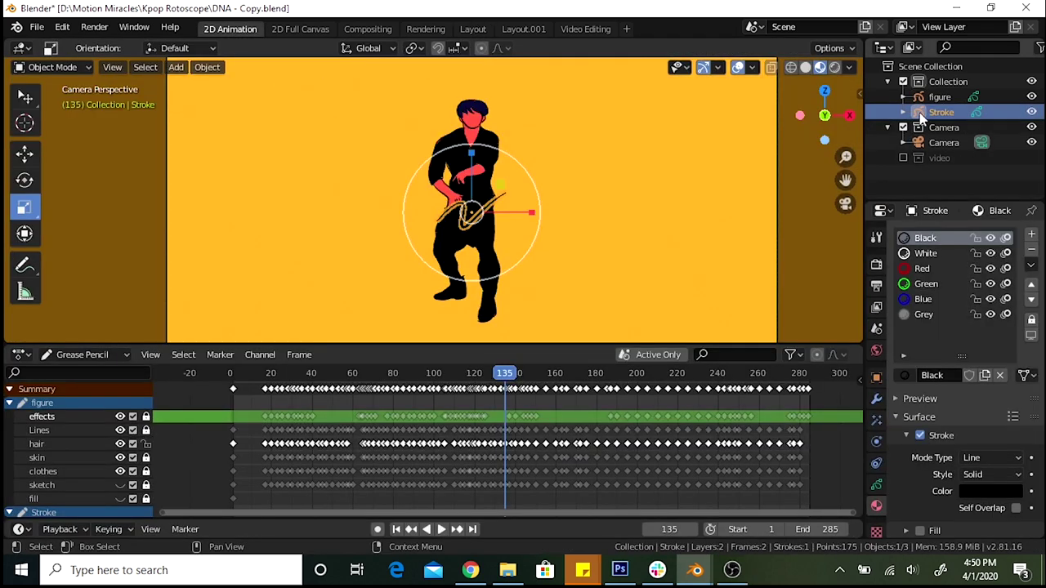
{"action": "key", "text": "Return"}
{"action": "left_click", "coordinate": [999, 375]}
{"action": "left_click", "coordinate": [969, 375]}
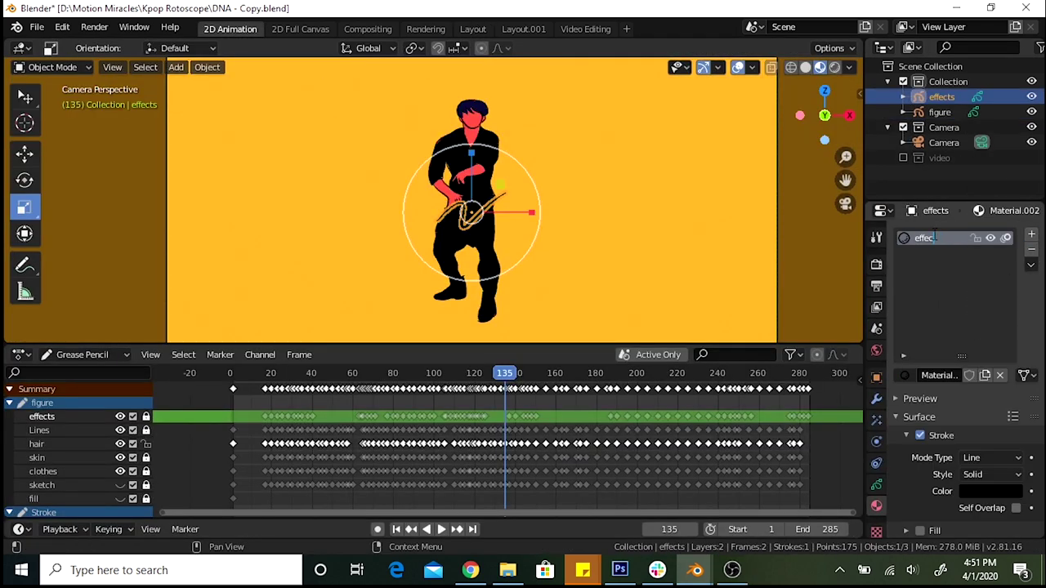
{"action": "left_click", "coordinate": [989, 491]}
{"action": "left_click", "coordinate": [53, 67]}
{"action": "left_click", "coordinate": [42, 133]}
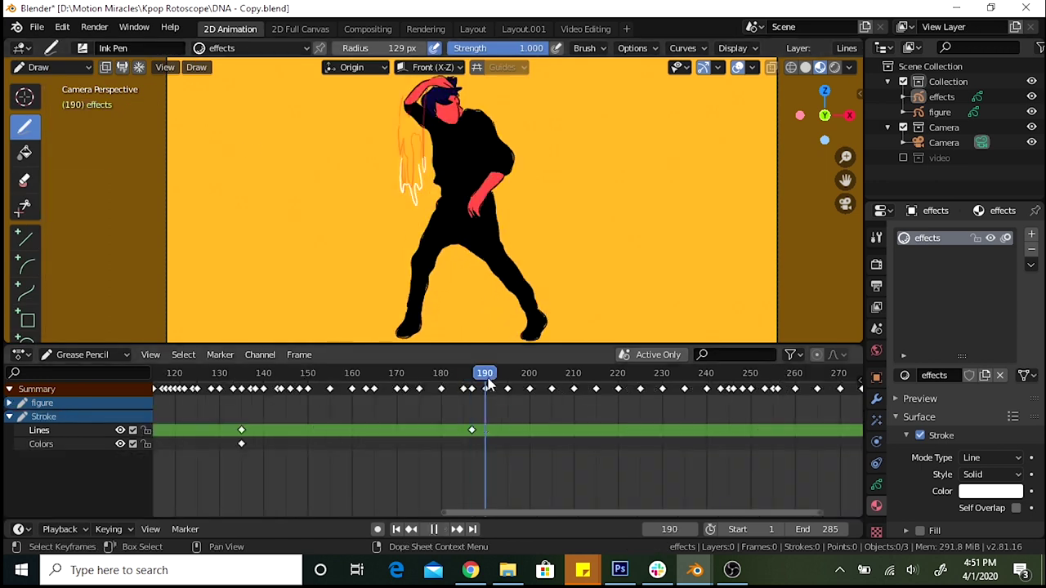
- Draw white arcs near the dancer's head and chest on successive frames from 201
{"action": "key", "text": "Up"}
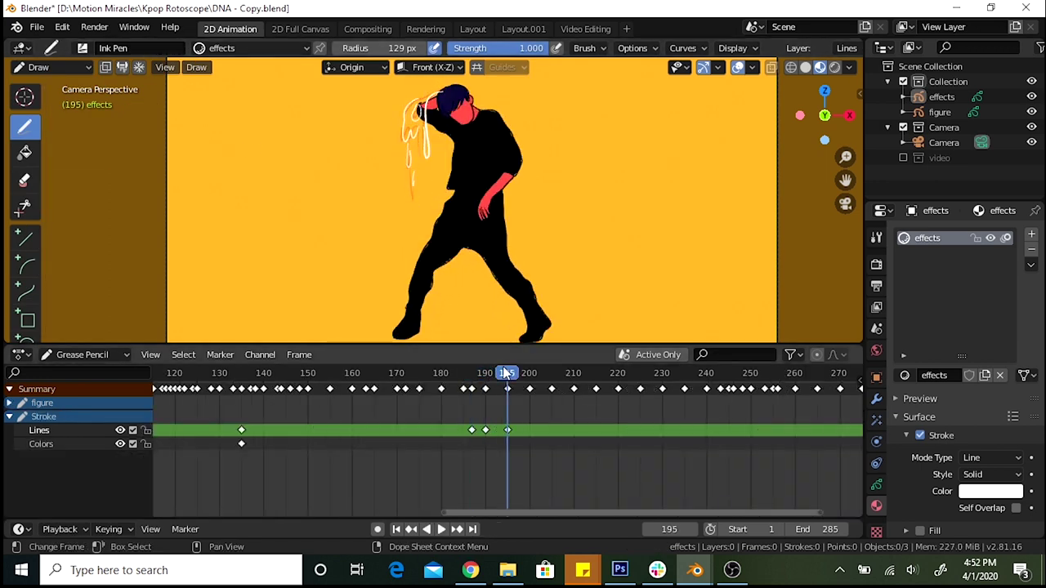
{"action": "left_click_drag", "start_coordinate": [507, 373], "coordinate": [534, 372]}
{"action": "left_click_drag", "start_coordinate": [446, 90], "coordinate": [426, 121]}
{"action": "left_click_drag", "start_coordinate": [535, 373], "coordinate": [551, 373]}
{"action": "left_click_drag", "start_coordinate": [425, 90], "coordinate": [413, 122]}
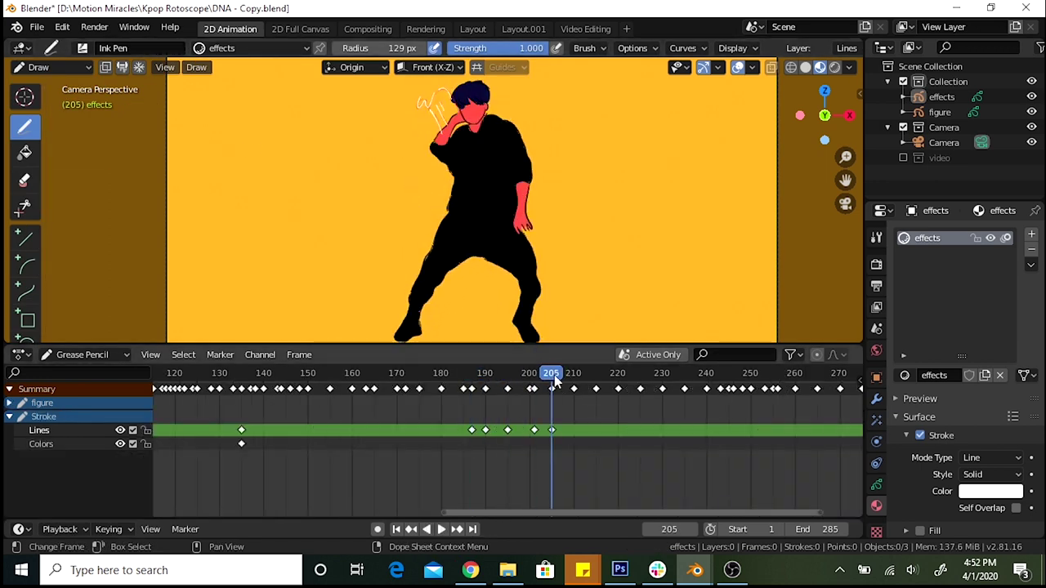
{"action": "left_click_drag", "start_coordinate": [551, 372], "coordinate": [574, 372]}
{"action": "left_click_drag", "start_coordinate": [433, 98], "coordinate": [417, 130]}
{"action": "left_click_drag", "start_coordinate": [574, 373], "coordinate": [596, 372]}
{"action": "left_click_drag", "start_coordinate": [445, 102], "coordinate": [470, 151]}
- Continue white effect strokes on later frames up to about 245, then return to frame 220
{"action": "left_click_drag", "start_coordinate": [597, 381], "coordinate": [618, 373]}
{"action": "left_click_drag", "start_coordinate": [442, 123], "coordinate": [462, 168]}
{"action": "left_click_drag", "start_coordinate": [618, 373], "coordinate": [640, 373]}
{"action": "left_click_drag", "start_coordinate": [433, 139], "coordinate": [461, 208]}
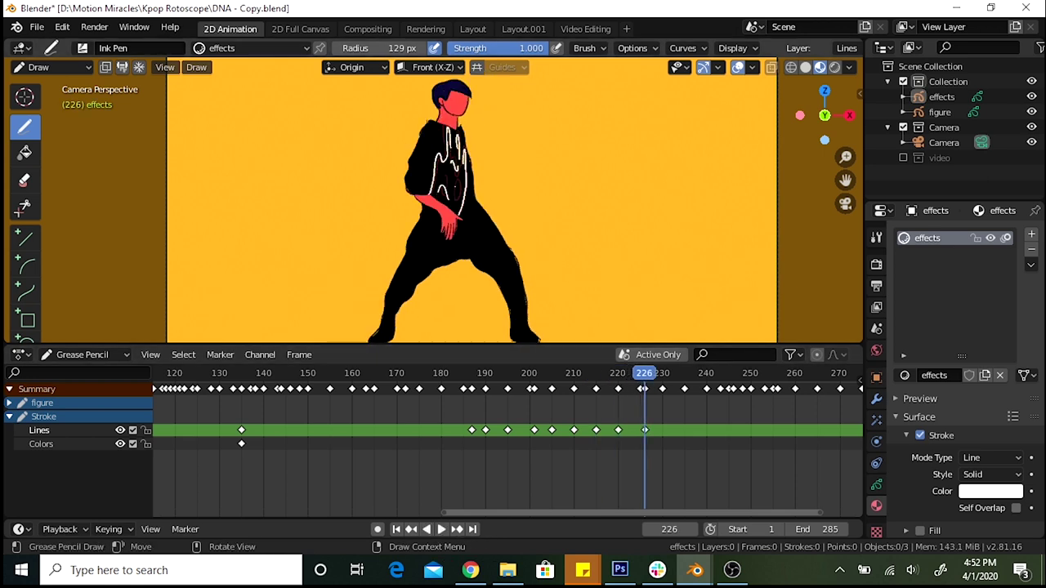
{"action": "left_click_drag", "start_coordinate": [640, 373], "coordinate": [685, 372]}
{"action": "left_click_drag", "start_coordinate": [421, 237], "coordinate": [446, 211]}
{"action": "left_click_drag", "start_coordinate": [684, 373], "coordinate": [719, 373]}
{"action": "left_click_drag", "start_coordinate": [442, 123], "coordinate": [458, 188]}
{"action": "left_click_drag", "start_coordinate": [719, 373], "coordinate": [617, 373]}
{"action": "left_click", "coordinate": [939, 97]}
{"action": "left_click", "coordinate": [876, 420]}
- Add a Glow effect with threshold 0.127 and preview playback from frame 188
{"action": "left_click", "coordinate": [964, 227]}
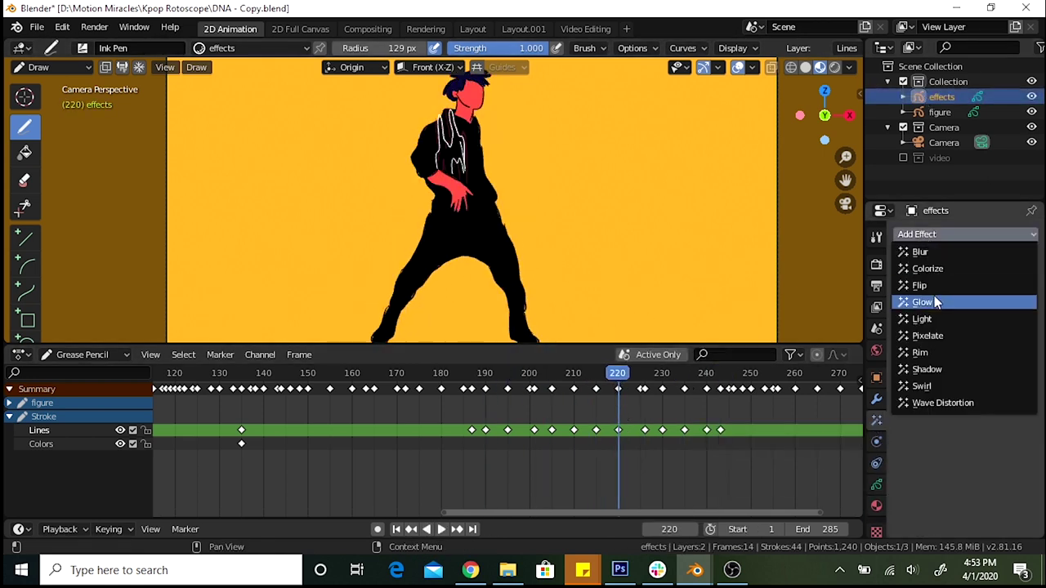
{"action": "left_click", "coordinate": [918, 299]}
{"action": "left_click", "coordinate": [964, 318]}
{"action": "left_click_drag", "start_coordinate": [965, 335], "coordinate": [981, 335]}
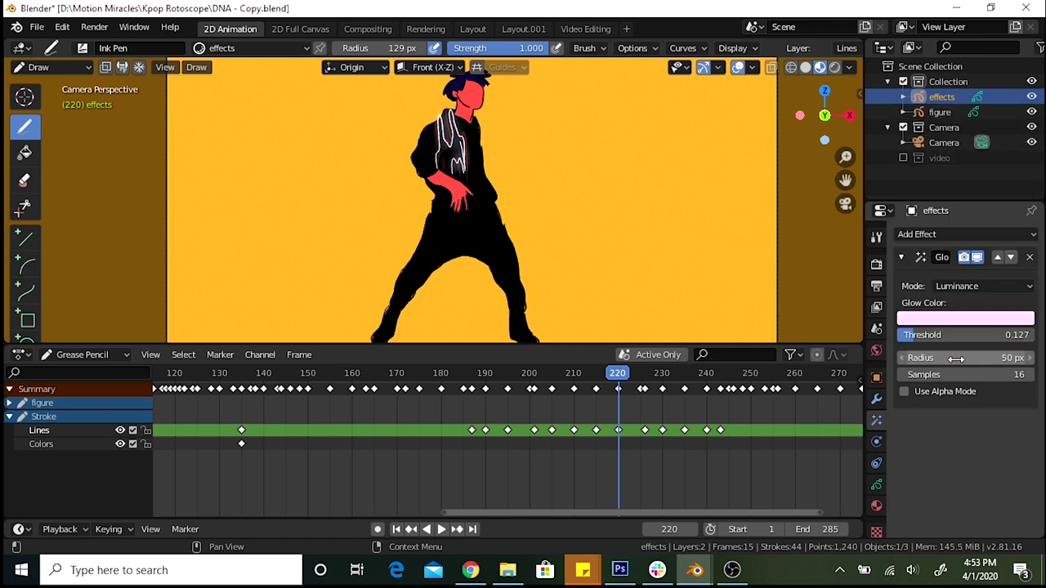
{"action": "left_click", "coordinate": [477, 374]}
{"action": "key", "text": "space"}
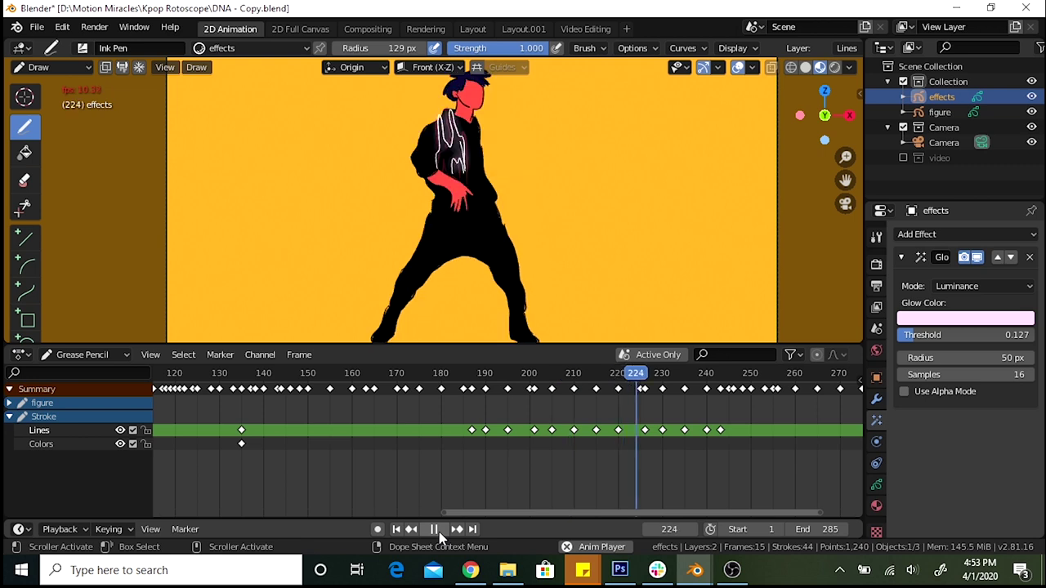
{"action": "left_click", "coordinate": [434, 530]}
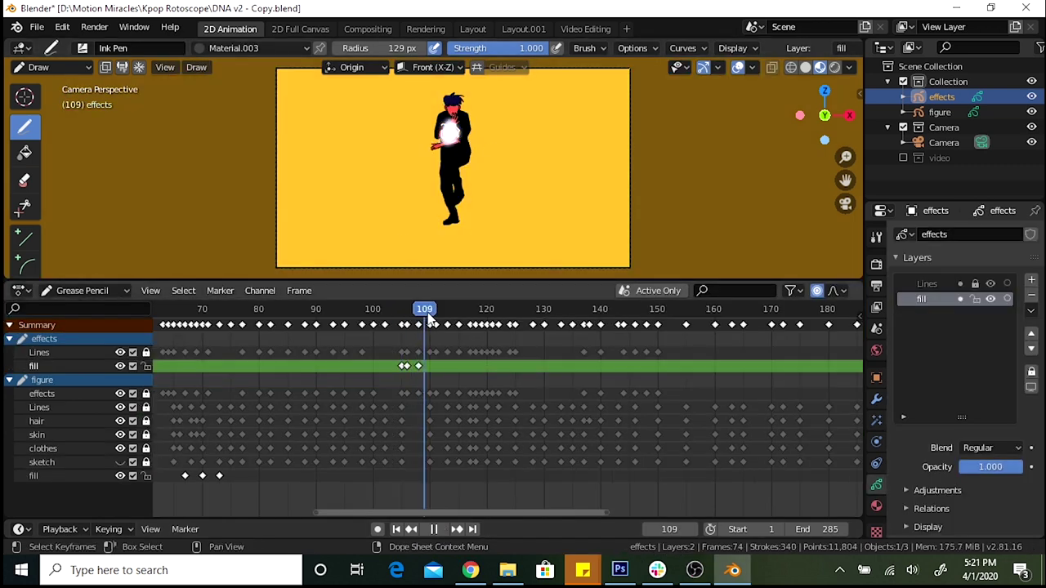
- Draw a white lightning fill at the canvas's right side on frame 121
{"action": "mouse_move", "coordinate": [418, 309]}
{"action": "left_mouse_down"}
{"action": "mouse_move", "coordinate": [443, 317]}
{"action": "mouse_move", "coordinate": [472, 308]}
{"action": "left_mouse_up"}
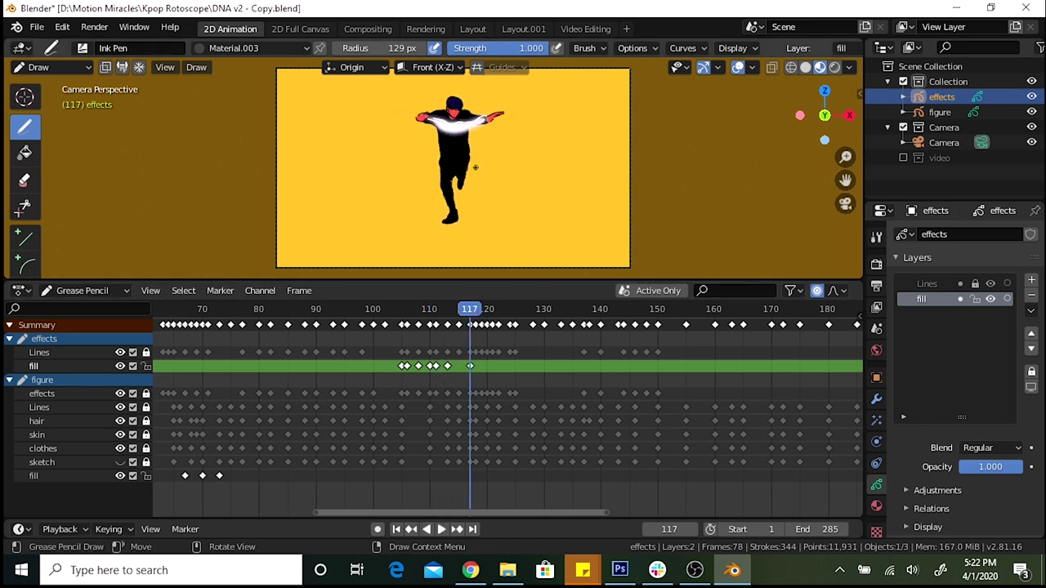
{"action": "left_click_drag", "start_coordinate": [472, 311], "coordinate": [493, 313]}
{"action": "left_click_drag", "start_coordinate": [543, 127], "coordinate": [618, 103]}
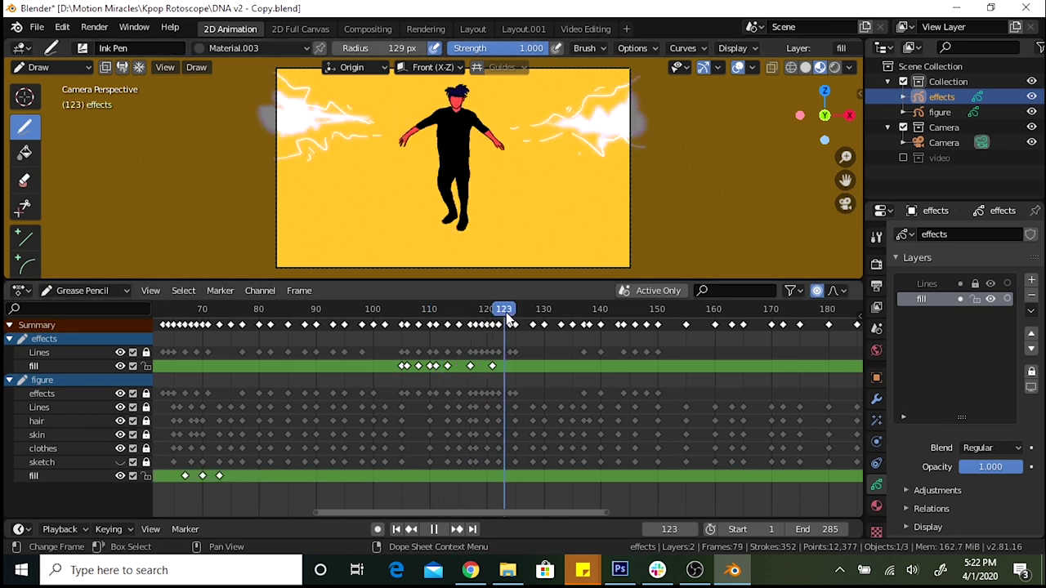
{"action": "left_click", "coordinate": [876, 509]}
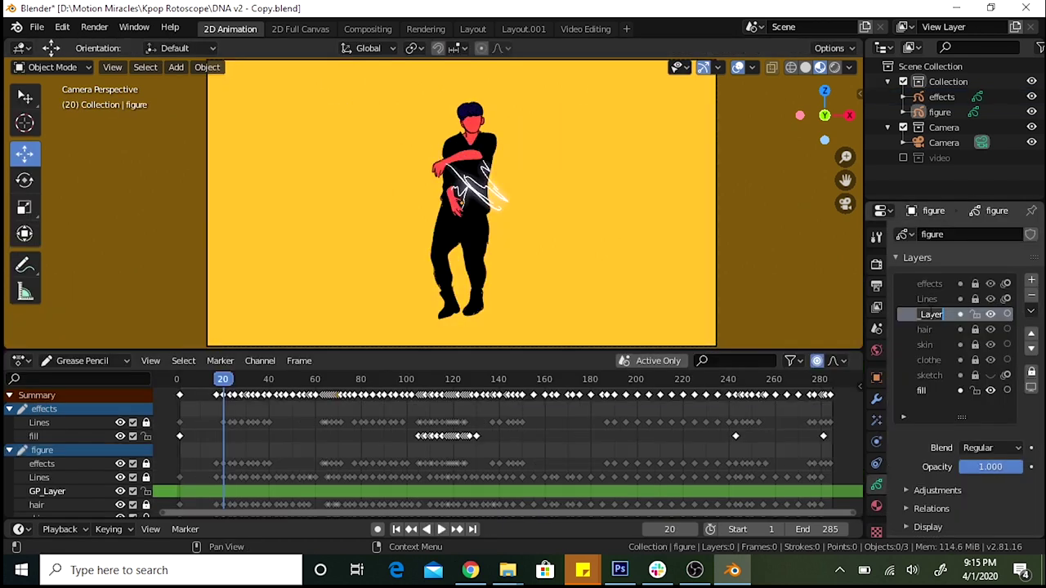
- Name the new layer 'overlay' and draw a stroke along the dancer's leg on it
{"action": "key", "text": "Return"}
{"action": "key", "text": "ctrl+Tab"}
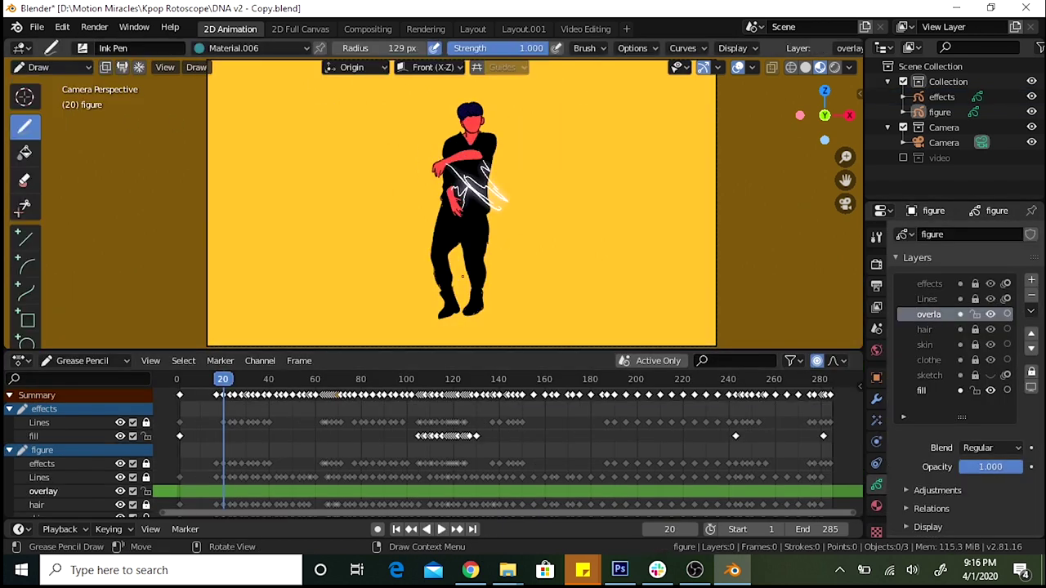
{"action": "left_click_drag", "start_coordinate": [490, 217], "coordinate": [482, 315]}
- Set the overlay layer's blend mode to Add, after trying Subtract and Overlay
{"action": "left_click", "coordinate": [978, 448]}
{"action": "left_click", "coordinate": [973, 444]}
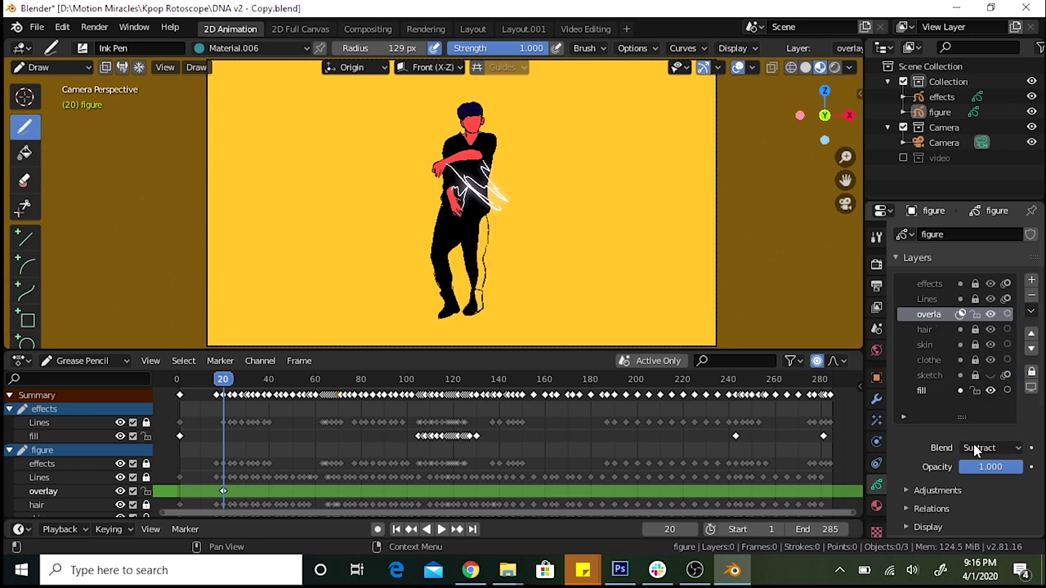
{"action": "left_click", "coordinate": [973, 444]}
{"action": "left_click", "coordinate": [947, 398]}
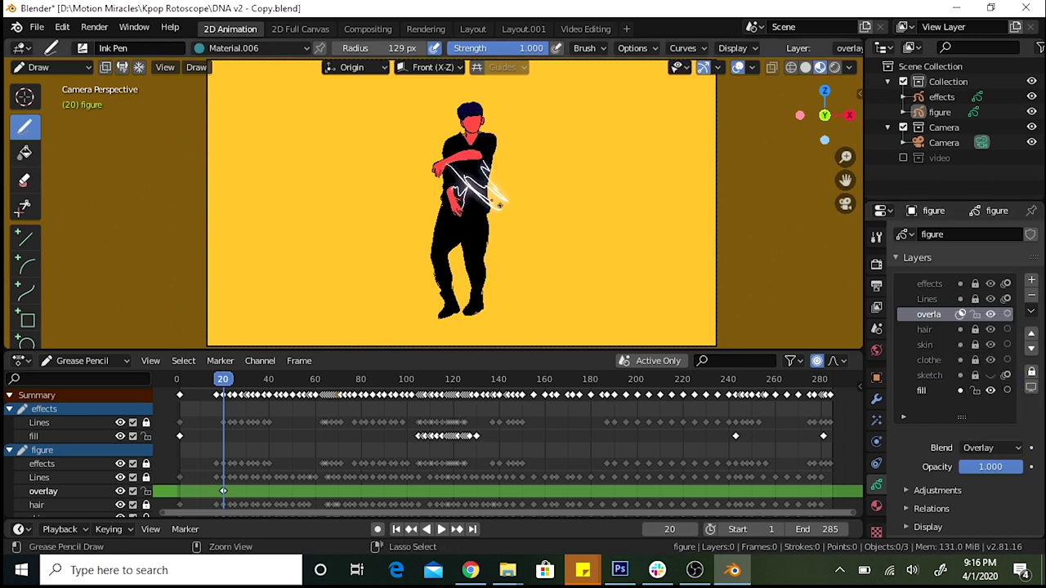
{"action": "left_click", "coordinate": [978, 448]}
{"action": "left_click", "coordinate": [946, 397]}
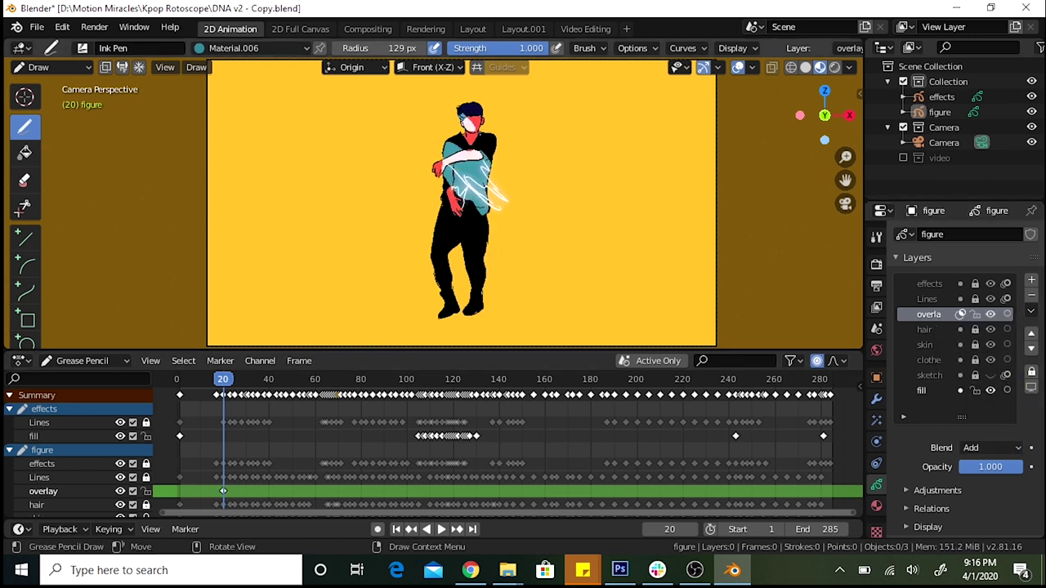
- Step ahead to frames 24 and 28 for further glow strokes, then review the animation
{"action": "key", "text": "Right"}
{"action": "key", "text": "Right"}
{"action": "key", "text": "Right"}
{"action": "key", "text": "Right"}
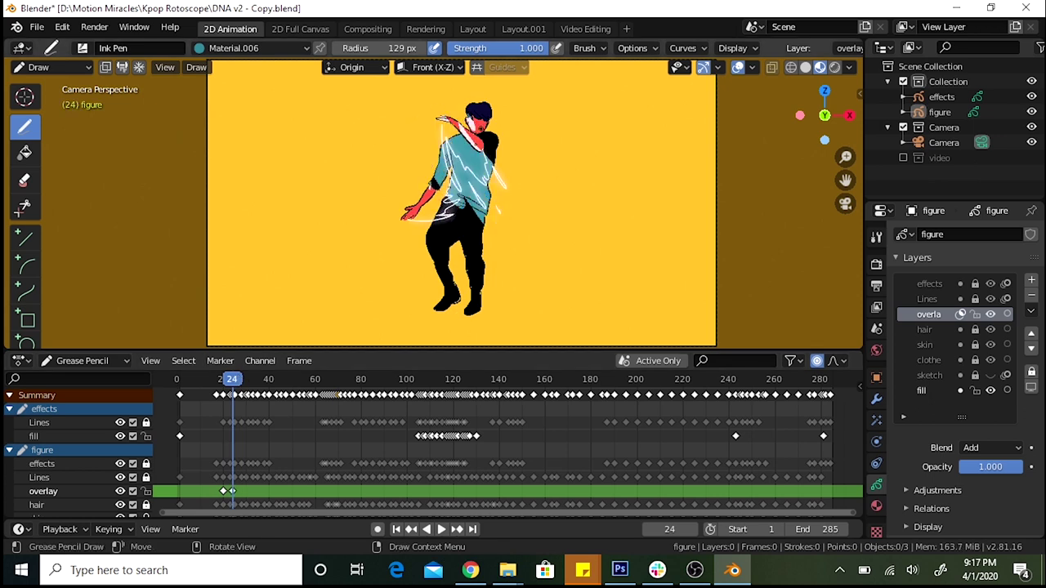
{"action": "key", "text": "Right"}
{"action": "key", "text": "Right"}
{"action": "key", "text": "Right"}
{"action": "key", "text": "Right"}
{"action": "key", "text": "Right"}
{"action": "key", "text": "Right"}
{"action": "key", "text": "Right"}
{"action": "key", "text": "Right"}
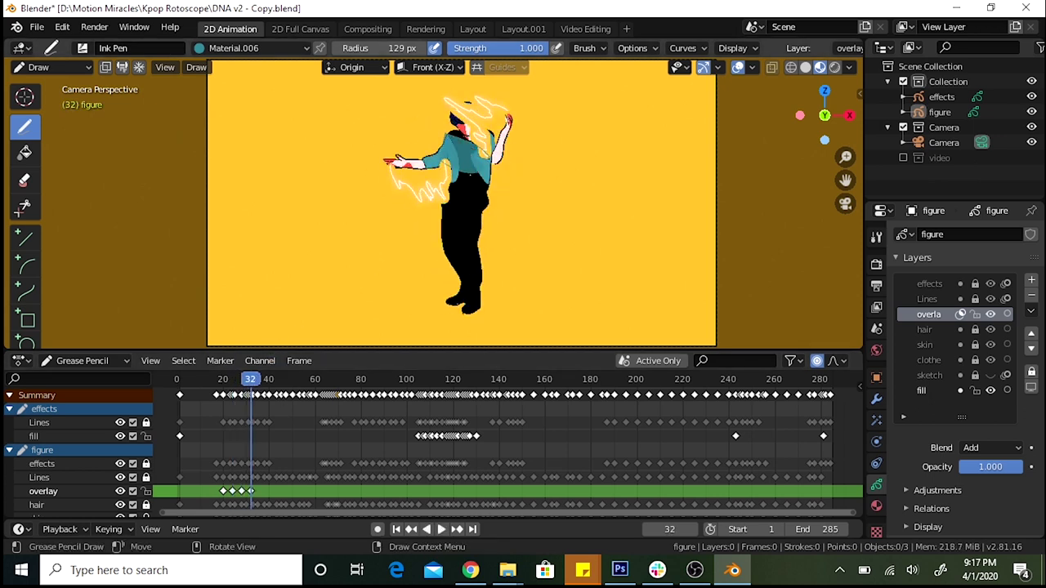
{"action": "key", "text": "Right"}
{"action": "key", "text": "Right"}
{"action": "key", "text": "Right"}
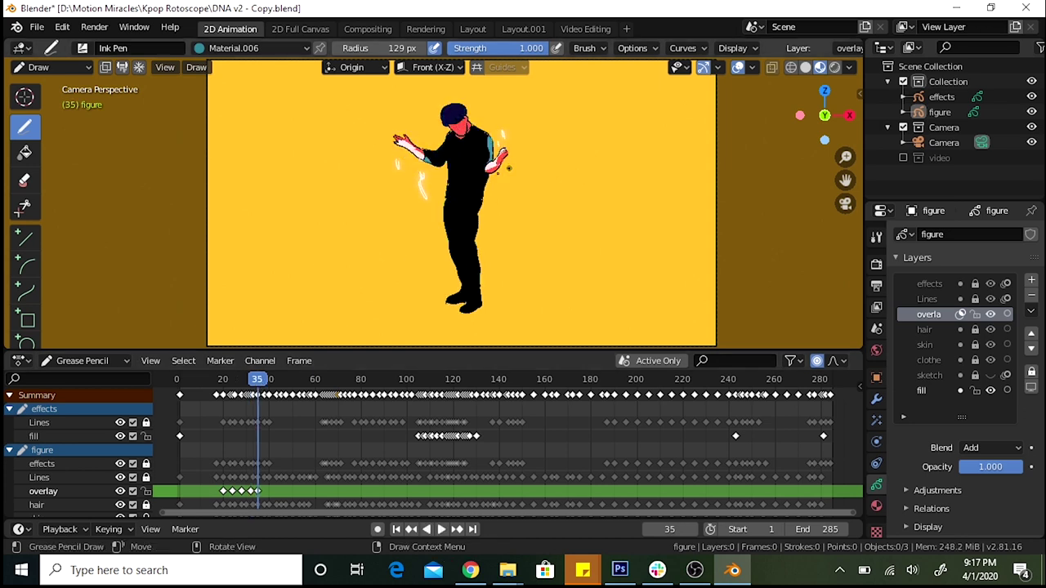
{"action": "left_click", "coordinate": [212, 379]}
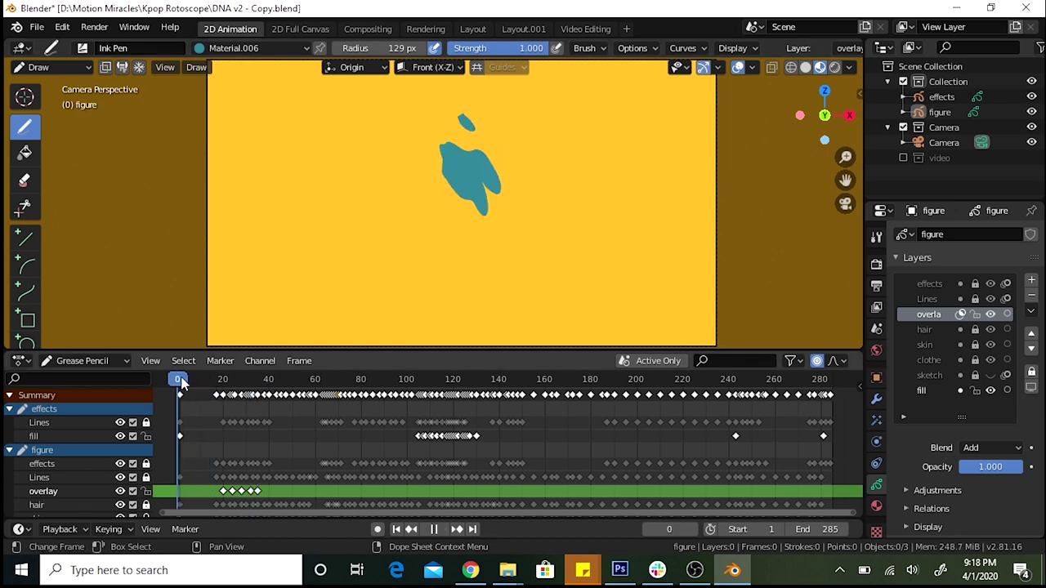
{"action": "right_click", "coordinate": [174, 492]}
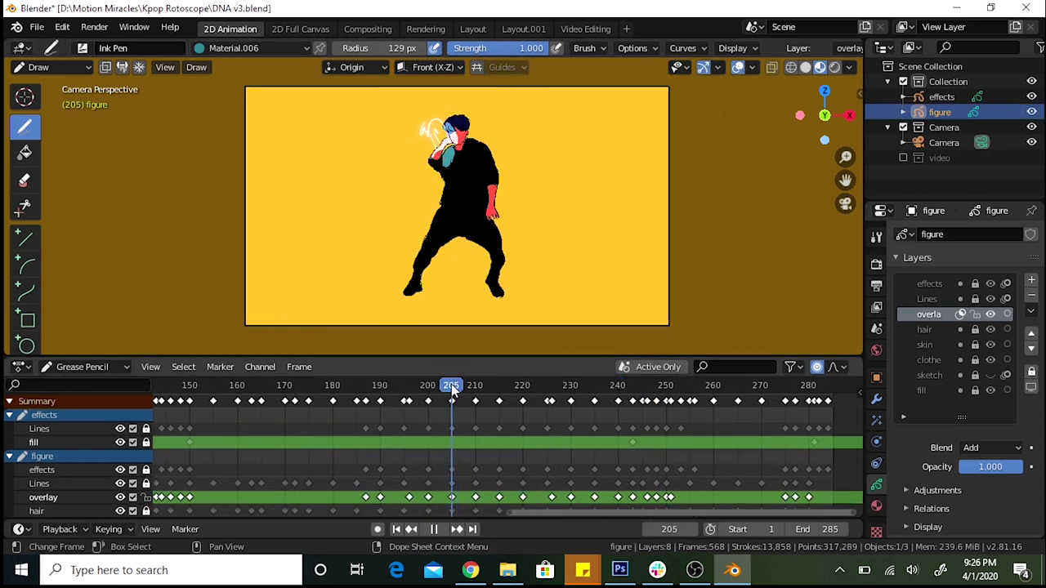
{"action": "key", "text": "space"}
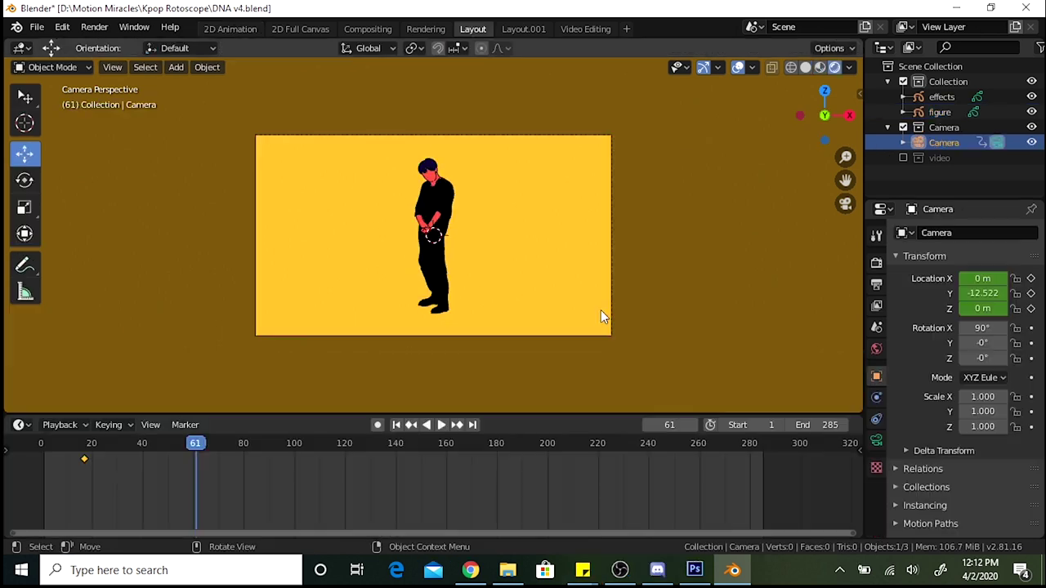
- Move the camera along Y and keyframe its location at frame 61
{"action": "key", "text": "g"}
{"action": "key", "text": "y"}
{"action": "left_click", "coordinate": [183, 103]}
{"action": "key", "text": "i"}
{"action": "left_click", "coordinate": [228, 453]}
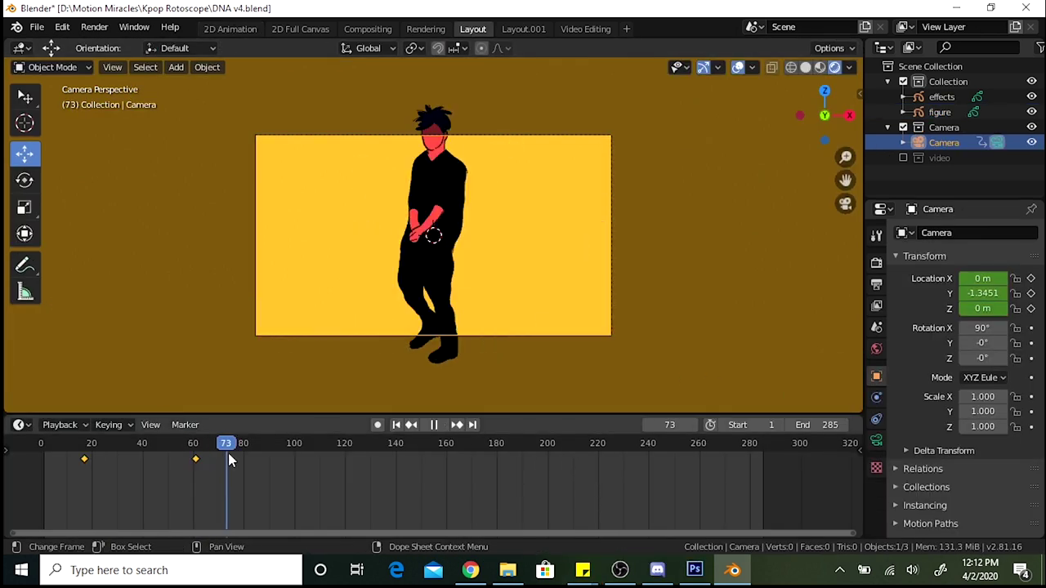
- Pull the camera back along Y, key its location at frame 71, and play
{"action": "key", "text": "g"}
{"action": "key", "text": "y"}
{"action": "left_click", "coordinate": [486, 137]}
{"action": "key", "text": "i"}
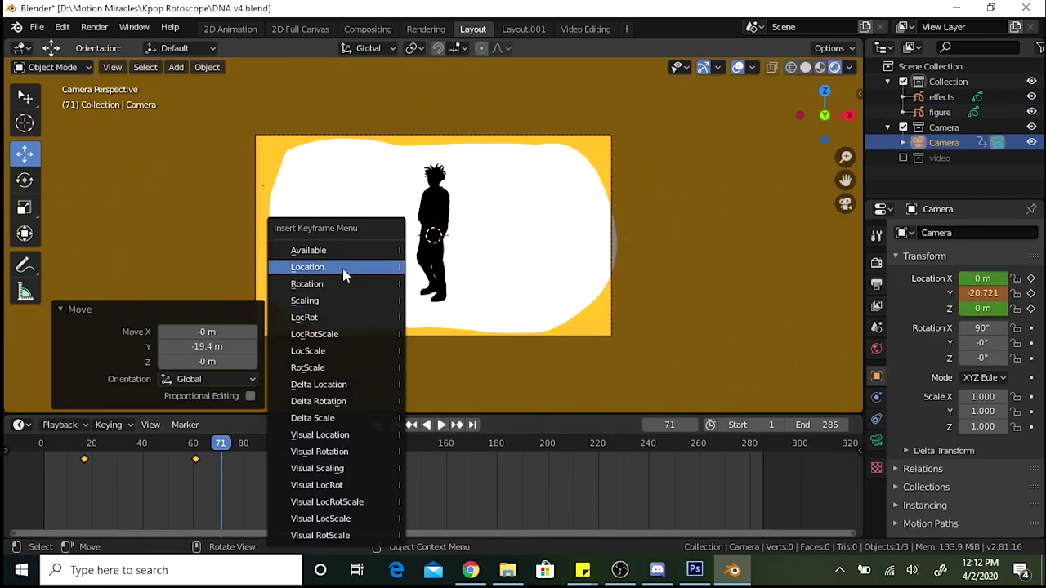
{"action": "left_click", "coordinate": [344, 270]}
{"action": "key", "text": "space"}
- Move the camera along Y again, key its location at frame 76, and replay
{"action": "key", "text": "g"}
{"action": "key", "text": "y"}
{"action": "left_click", "coordinate": [591, 302]}
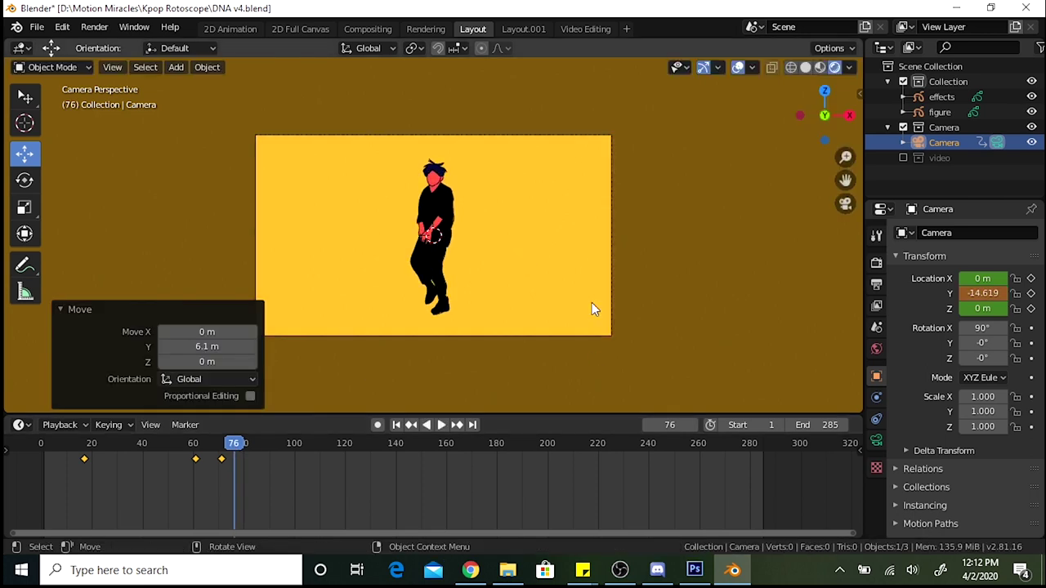
{"action": "key", "text": "i"}
{"action": "key", "text": "shift+Left"}
{"action": "key", "text": "space"}
{"action": "key", "text": "space"}
{"action": "scroll", "coordinate": [321, 468], "scroll_direction": "up", "scroll_amount": 3}
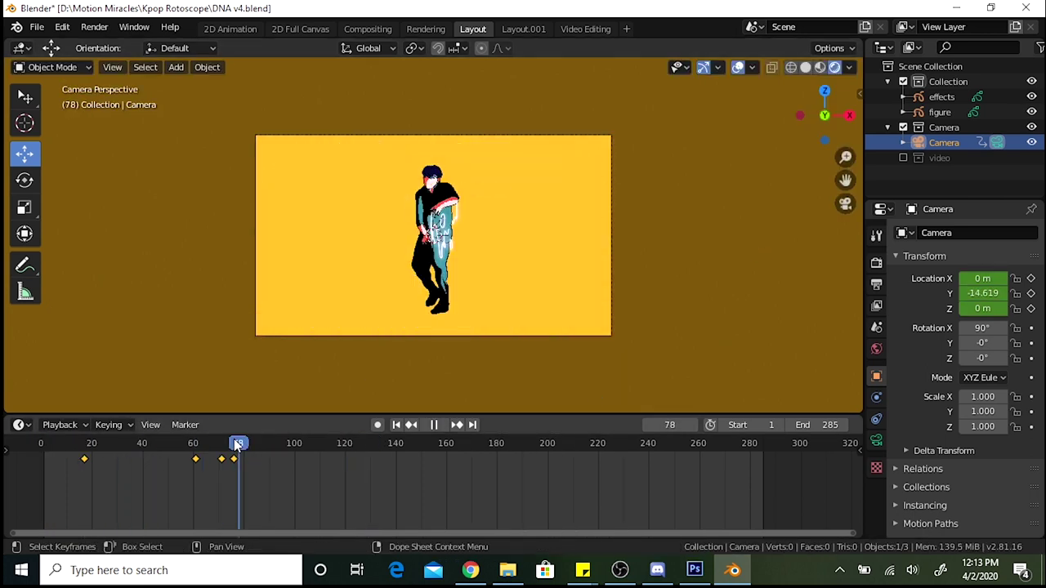
{"action": "key", "text": "Left"}
- Nudge the camera slightly along Y, key its location, and play from the start
{"action": "key", "text": "g"}
{"action": "key", "text": "y"}
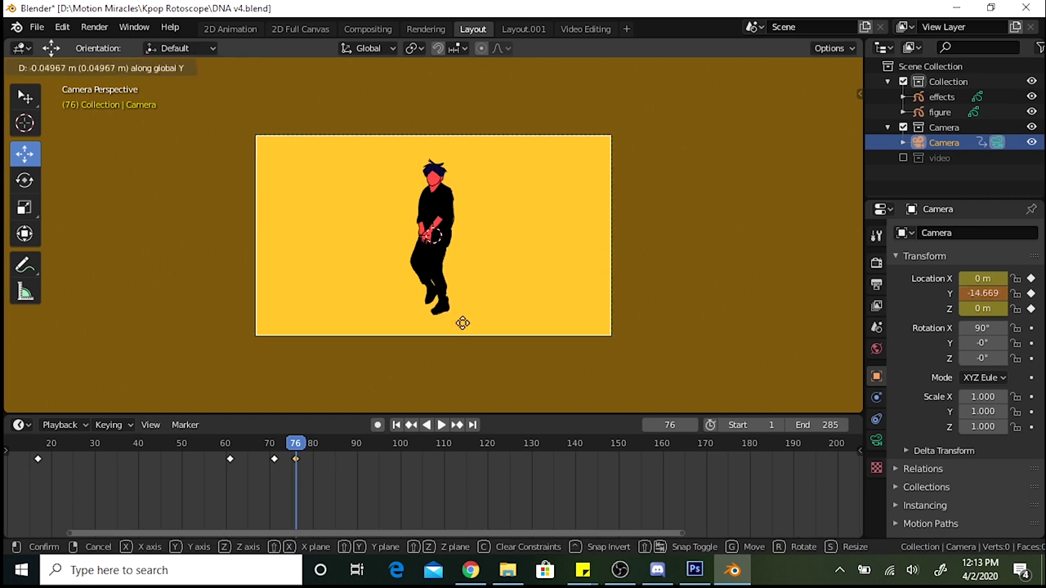
{"action": "left_click", "coordinate": [491, 360]}
{"action": "key", "text": "i"}
{"action": "left_click", "coordinate": [495, 367]}
{"action": "key", "text": "shift+Left"}
{"action": "key", "text": "space"}
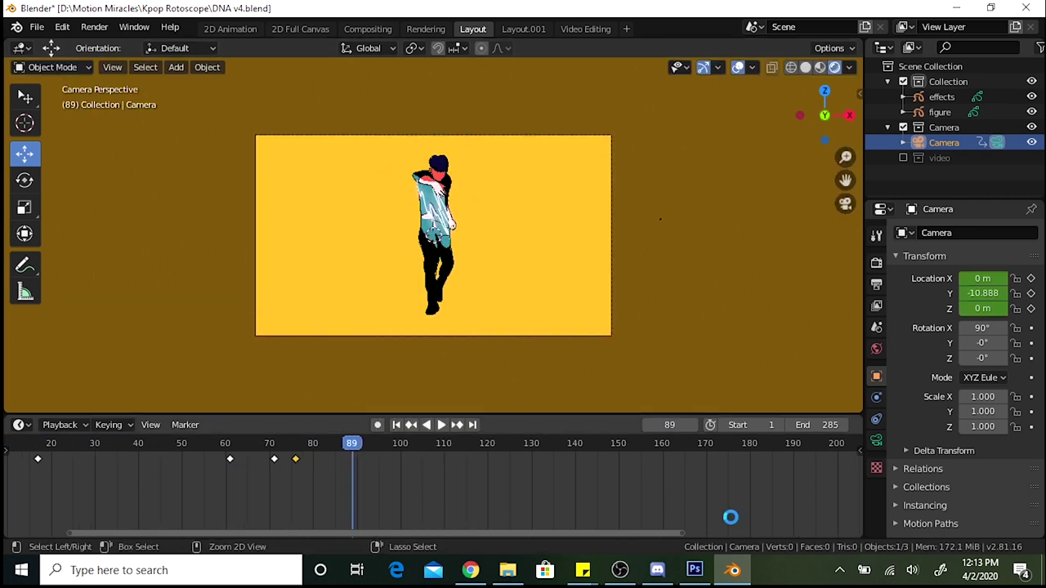
- Slide the camera sideways along X and key its location at frame 167
{"action": "key", "text": "g"}
{"action": "key", "text": "x"}
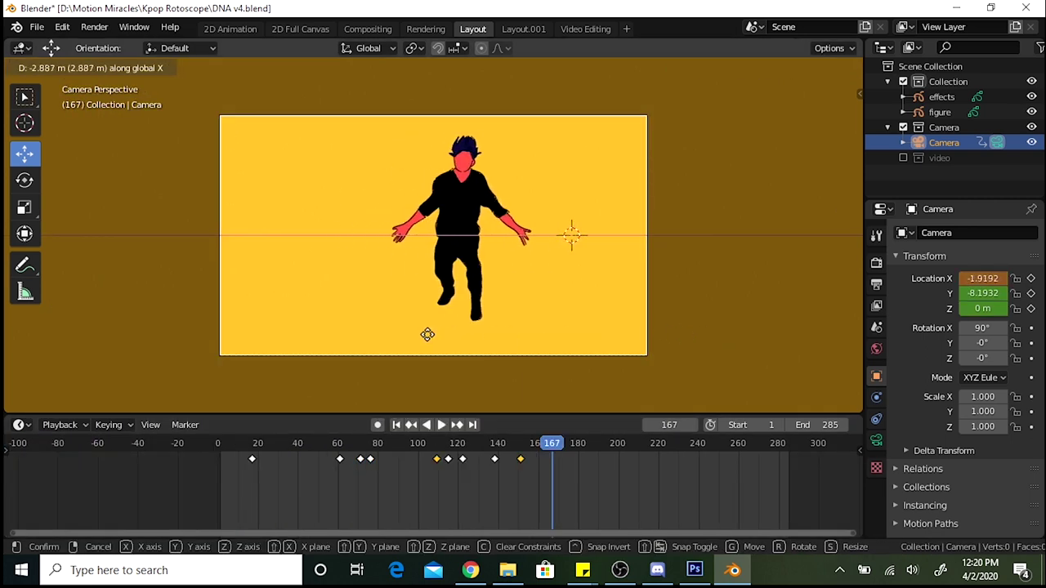
{"action": "left_click", "coordinate": [666, 276]}
{"action": "key", "text": "i"}
{"action": "left_click", "coordinate": [666, 276]}
- Move the camera along X at frame 192 and key its location there
{"action": "left_click", "coordinate": [602, 452]}
{"action": "key", "text": "g"}
{"action": "key", "text": "x"}
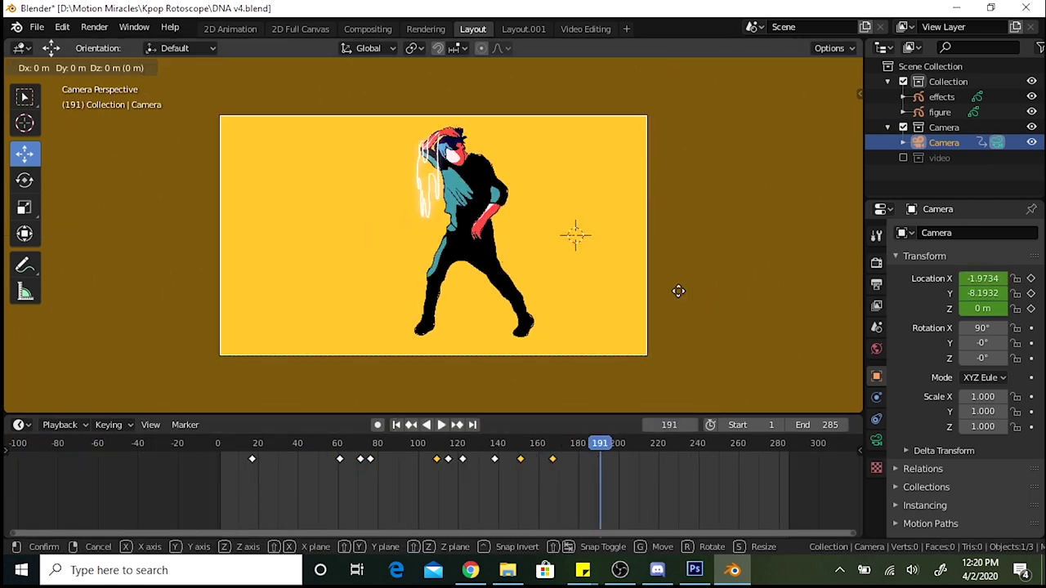
{"action": "left_click", "coordinate": [621, 270]}
{"action": "key", "text": "i"}
{"action": "left_click", "coordinate": [621, 267]}
{"action": "key", "text": "space"}
{"action": "left_click", "coordinate": [235, 455]}
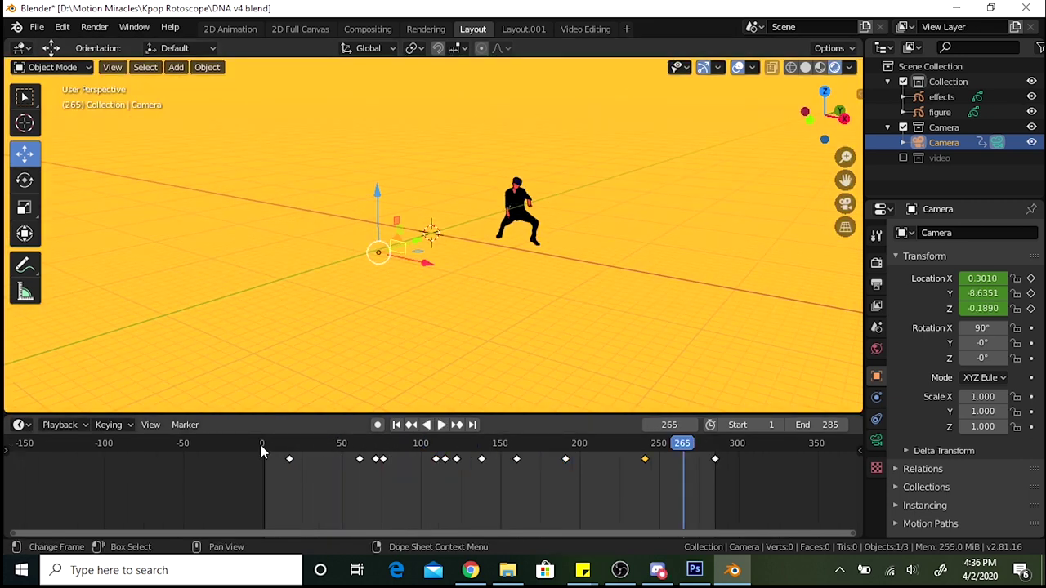
- Play the camera animation from the start, then watch it from outside the camera view
{"action": "left_click", "coordinate": [261, 451]}
{"action": "key", "text": "space"}
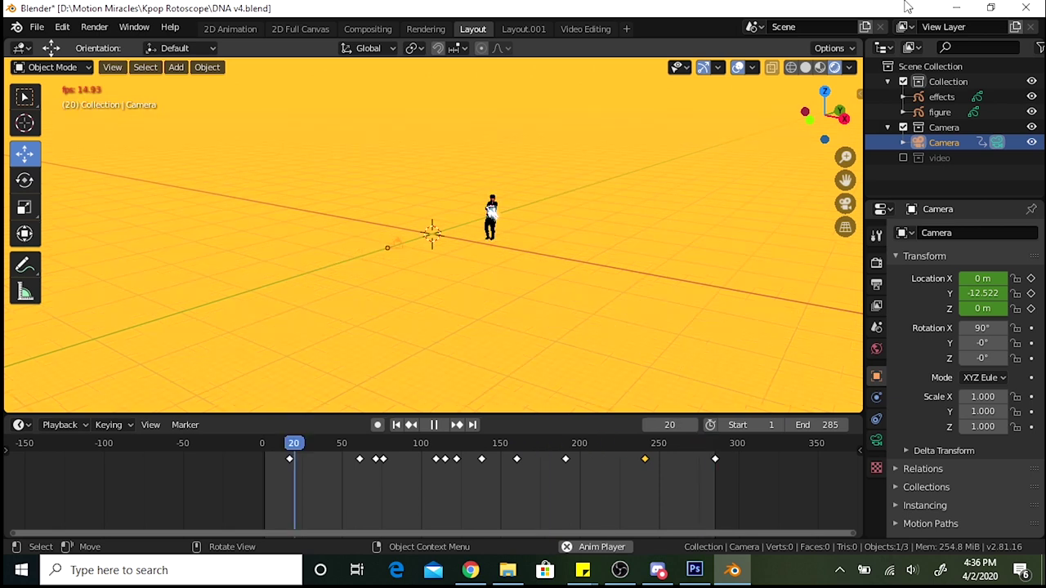
{"action": "key", "text": "Escape"}
{"action": "key", "text": "KP_0"}
{"action": "key", "text": "space"}
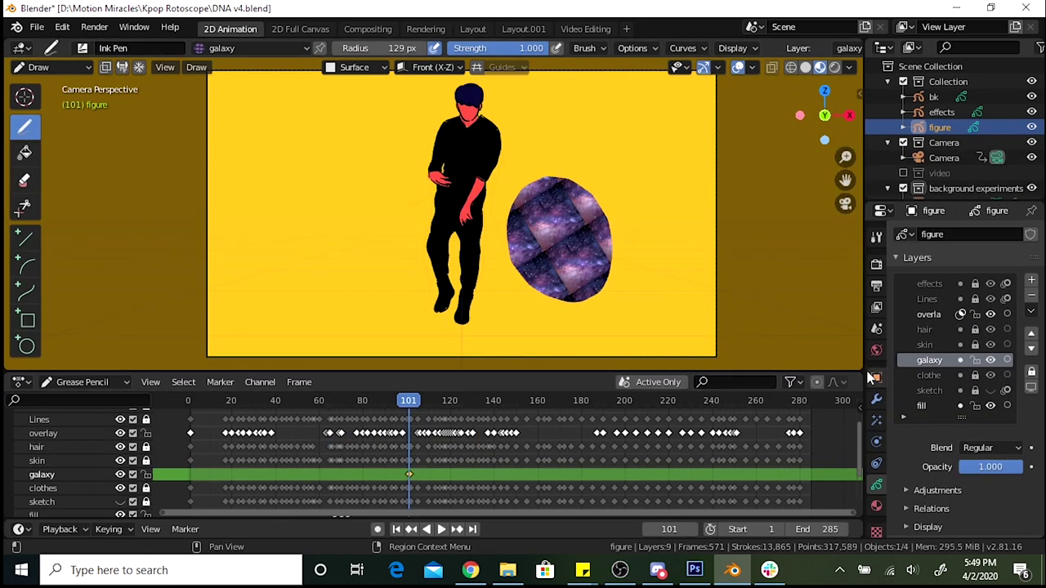
- Set the galaxy fill texture scale to 1 and 0.1 and shift its offset
{"action": "type", "text": "1"}
{"action": "key", "text": "Tab"}
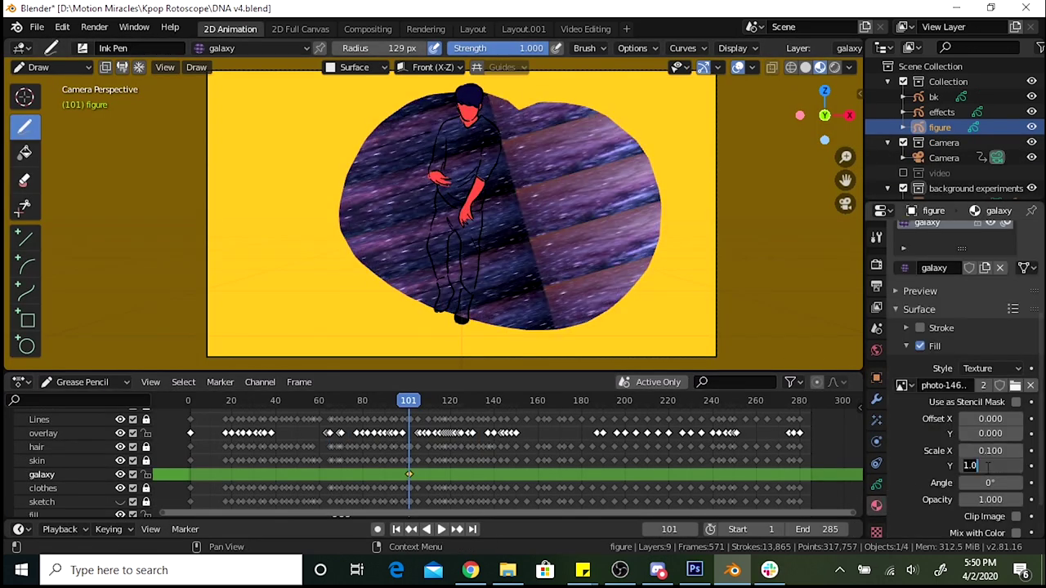
{"action": "type", "text": "0.1"}
{"action": "key", "text": "Return"}
{"action": "left_click_drag", "start_coordinate": [990, 419], "coordinate": [1022, 433]}
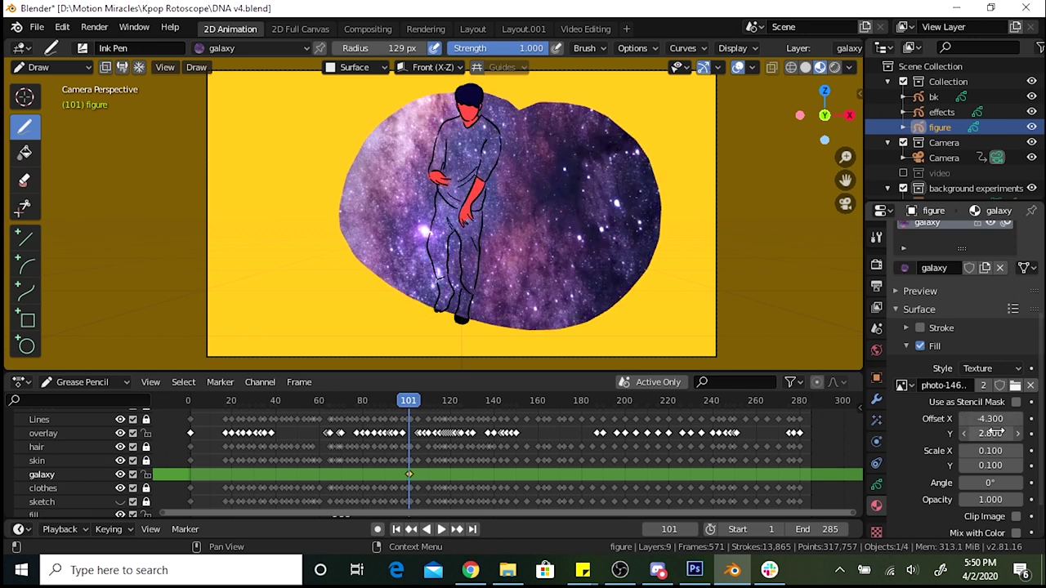
- Draw a large galaxy-filled shape, reposition the texture, and shrink it to 0.050 scale
{"action": "left_click", "coordinate": [51, 67]}
{"action": "left_click", "coordinate": [72, 105]}
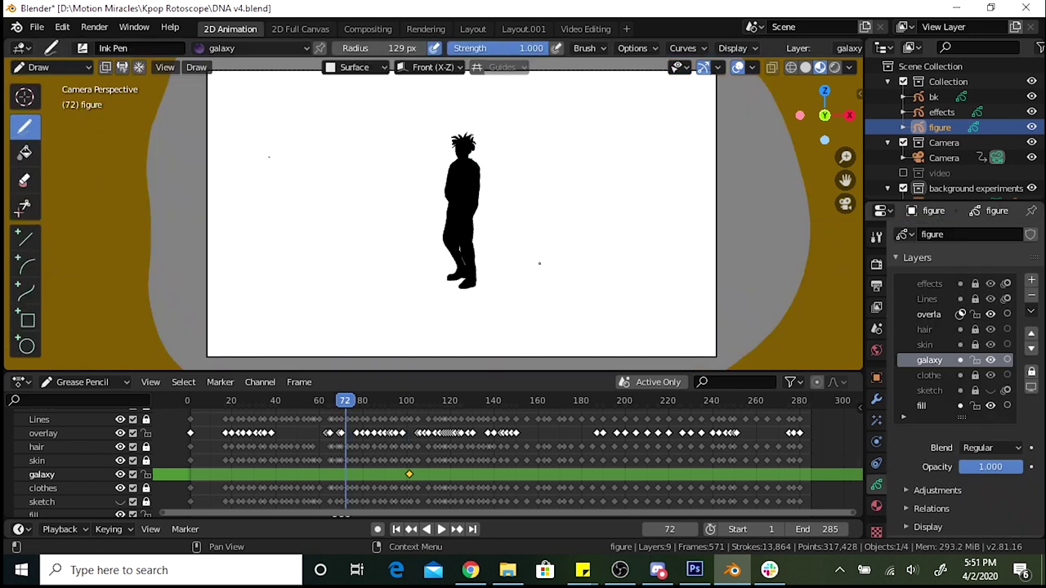
{"action": "mouse_move", "coordinate": [490, 73]}
{"action": "left_mouse_down"}
{"action": "mouse_move", "coordinate": [523, 270]}
{"action": "mouse_move", "coordinate": [603, 215]}
{"action": "mouse_move", "coordinate": [581, 273]}
{"action": "left_mouse_up"}
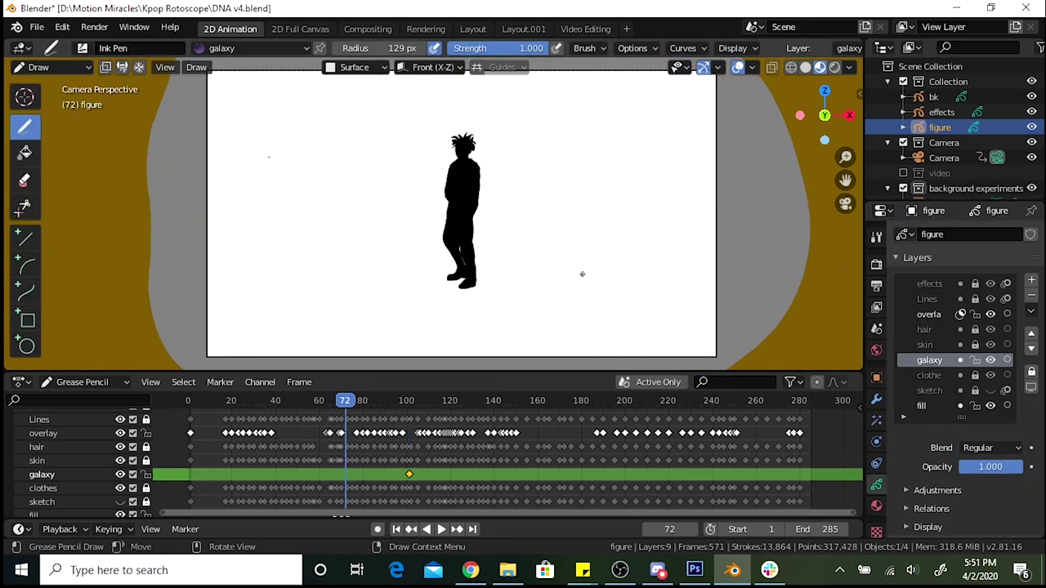
{"action": "left_click", "coordinate": [877, 506]}
{"action": "left_click_drag", "start_coordinate": [991, 418], "coordinate": [1013, 419]}
{"action": "key", "text": "Return"}
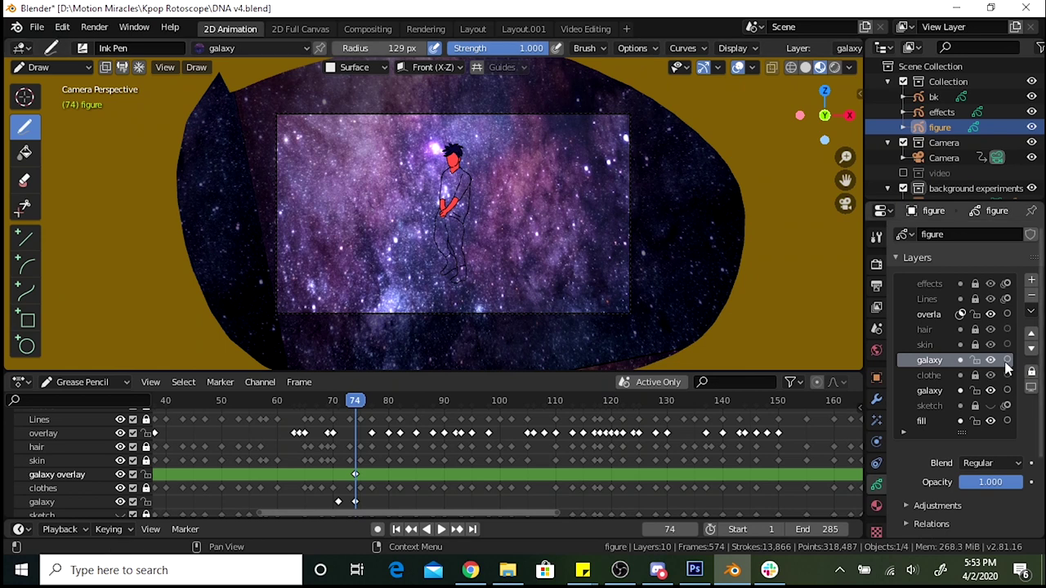
{"action": "key", "text": "space"}
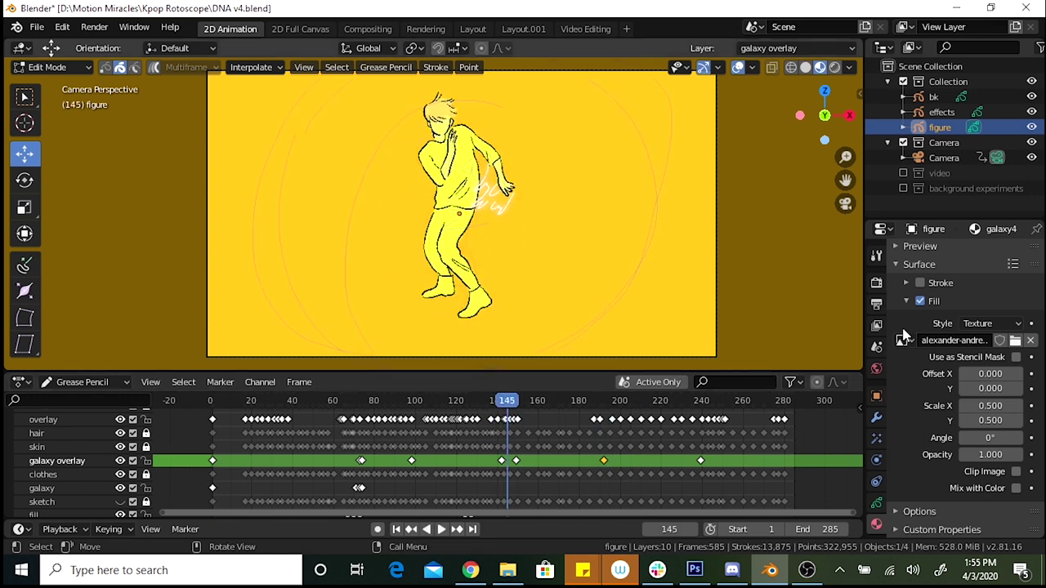
- Make galaxy3 the active material and paint galaxy strokes on the dancer's clothing
{"action": "scroll", "coordinate": [948, 368], "scroll_direction": "up", "scroll_amount": 5}
{"action": "left_click", "coordinate": [920, 374]}
{"action": "left_click", "coordinate": [929, 276]}
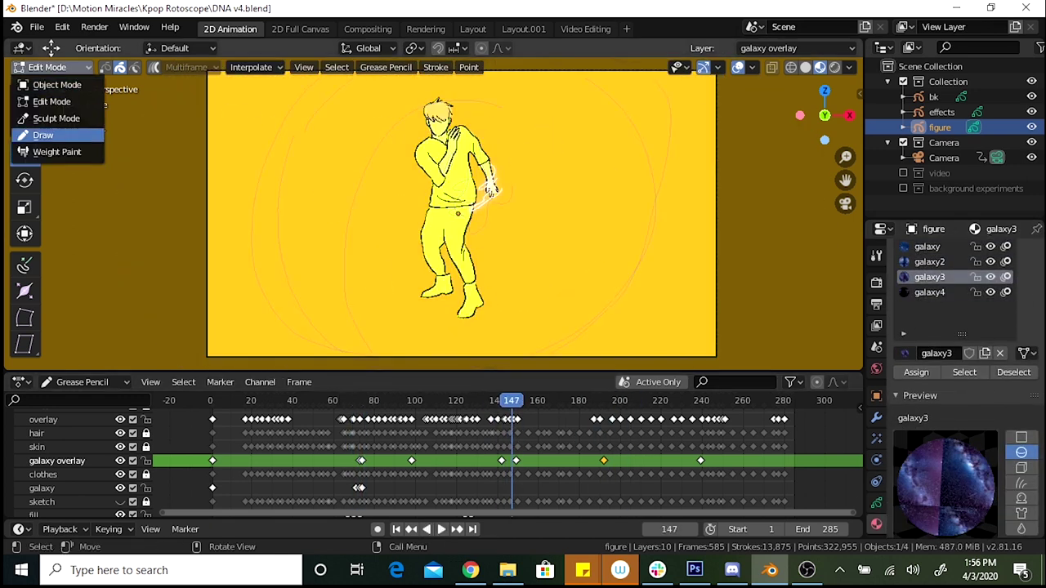
{"action": "left_click", "coordinate": [45, 136]}
{"action": "left_click_drag", "start_coordinate": [483, 168], "coordinate": [507, 208]}
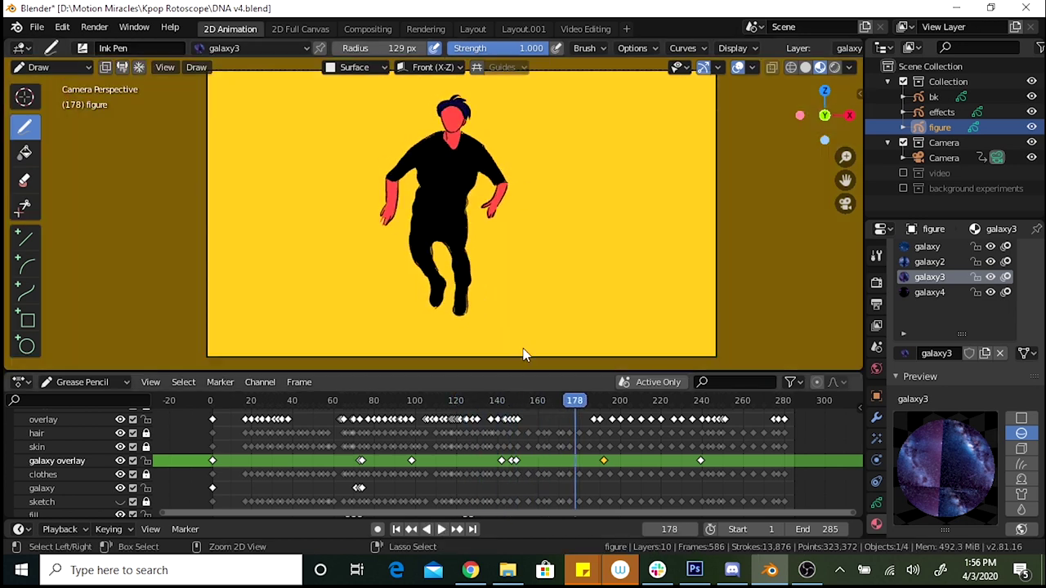
{"action": "left_click", "coordinate": [502, 402]}
{"action": "left_click", "coordinate": [53, 67]}
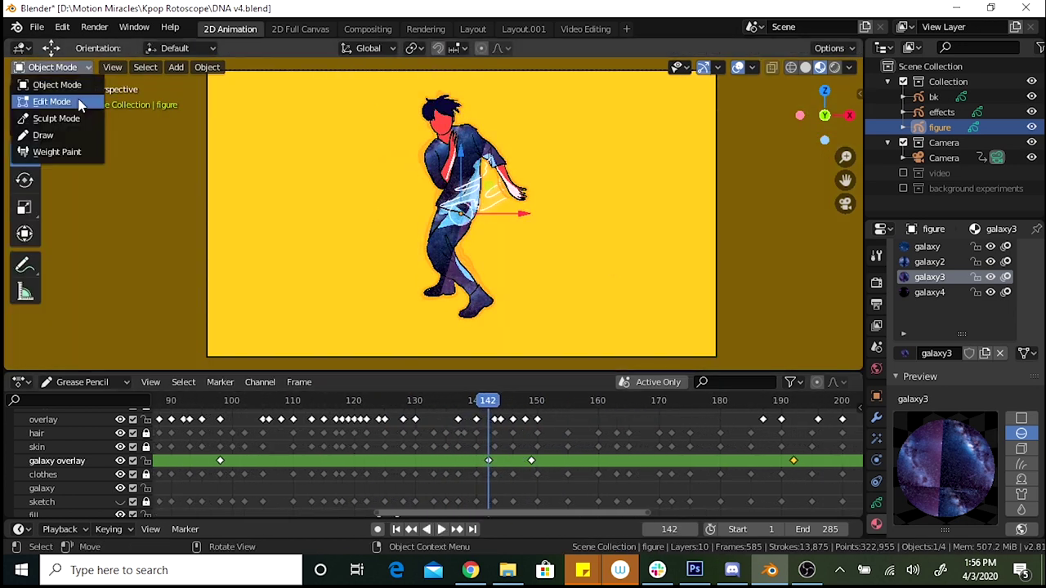
{"action": "left_click", "coordinate": [45, 135]}
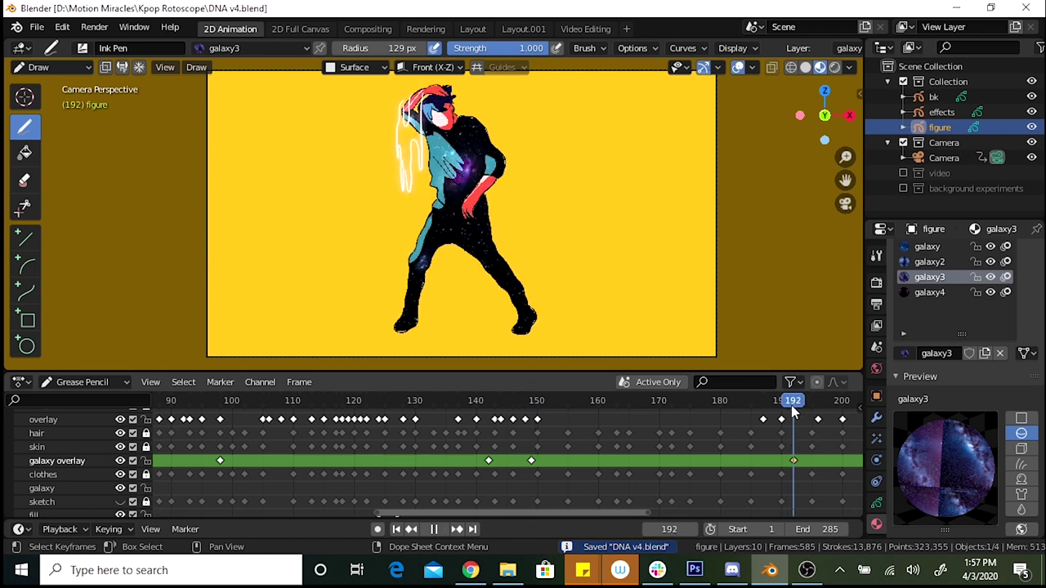
- Scrub around frame 191 and play back to check the galaxy clothing's texture angle
{"action": "key", "text": "Left"}
{"action": "middle_click_drag", "start_coordinate": [793, 411], "coordinate": [527, 416]}
{"action": "scroll", "coordinate": [948, 368], "scroll_direction": "down", "scroll_amount": 7}
{"action": "key", "text": "space"}
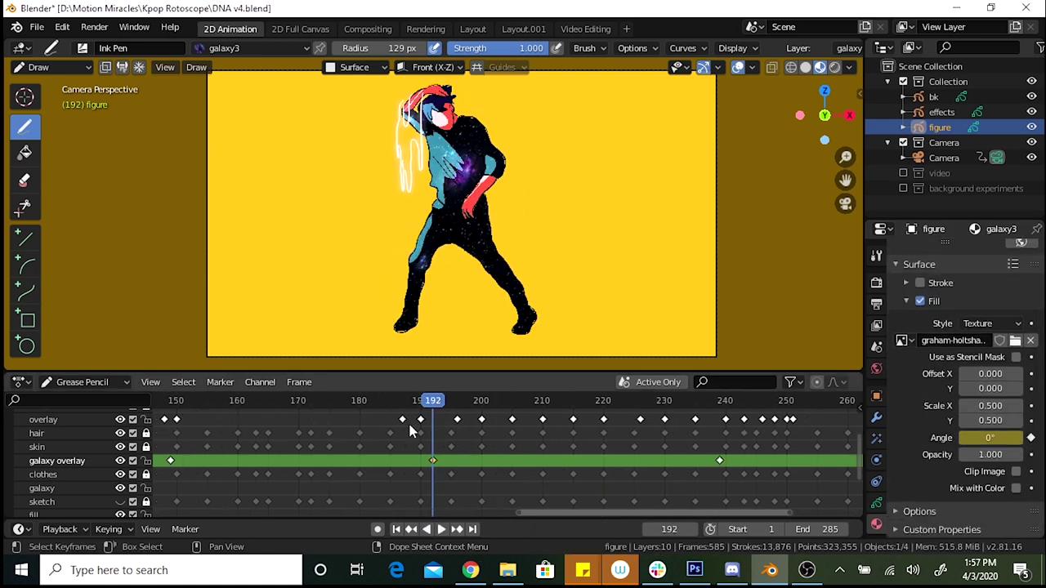
{"action": "left_click_drag", "start_coordinate": [720, 402], "coordinate": [417, 407]}
{"action": "key", "text": "space"}
{"action": "scroll", "coordinate": [654, 421], "scroll_direction": "down", "scroll_amount": 3}
{"action": "key", "text": "space"}
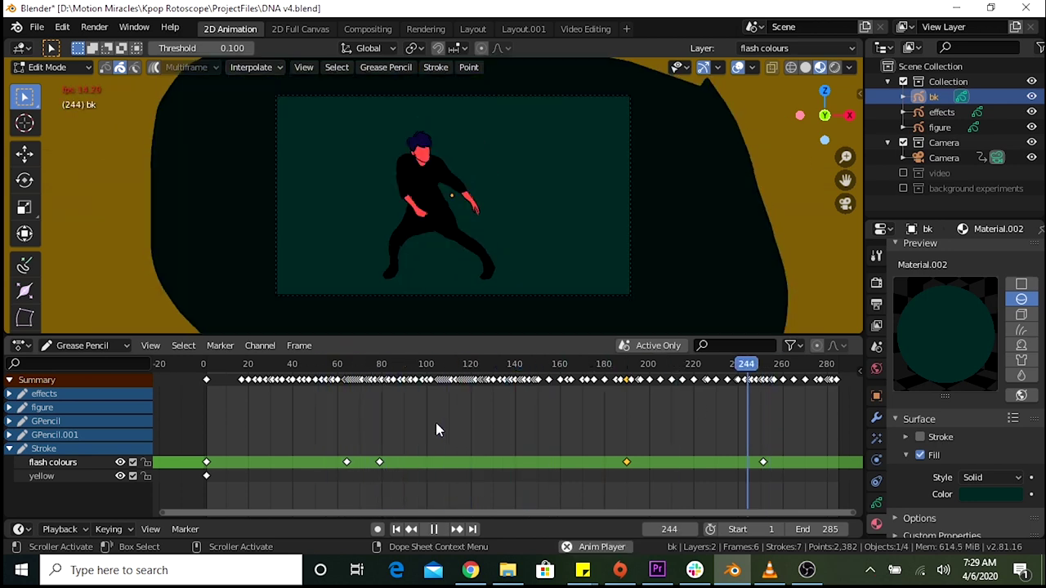
- Change Material.002's fill colour to deep indigo (H 0.708, S 0.608, V 0.187)
{"action": "left_click", "coordinate": [650, 368]}
{"action": "key", "text": "space"}
{"action": "left_click", "coordinate": [992, 494]}
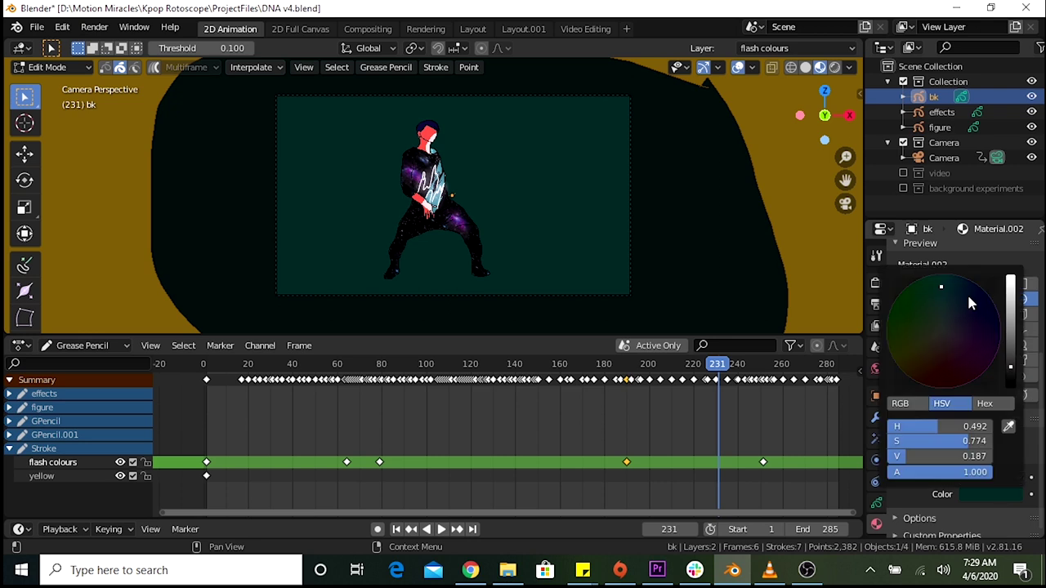
{"action": "left_click", "coordinate": [953, 324]}
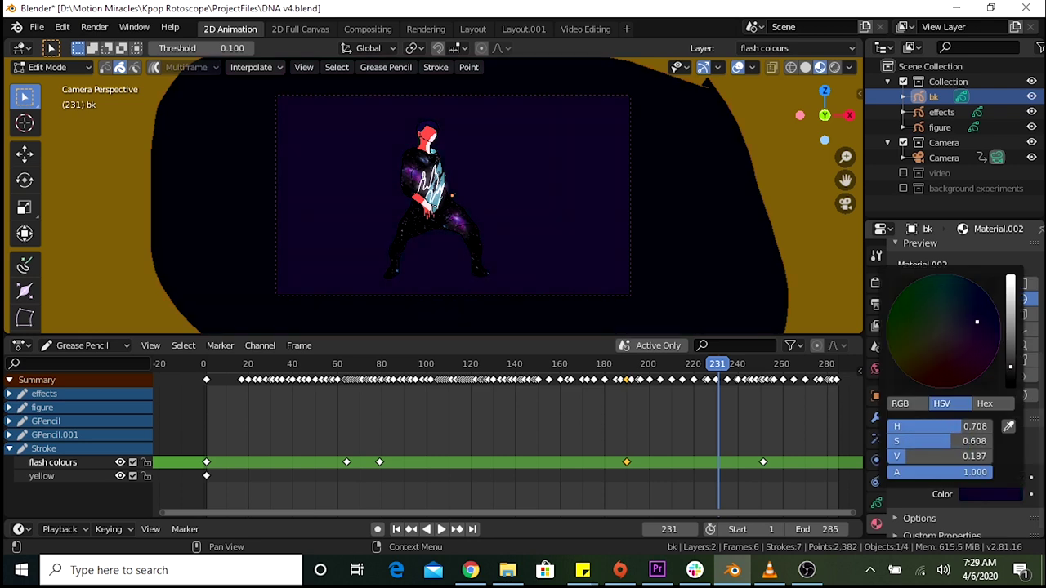